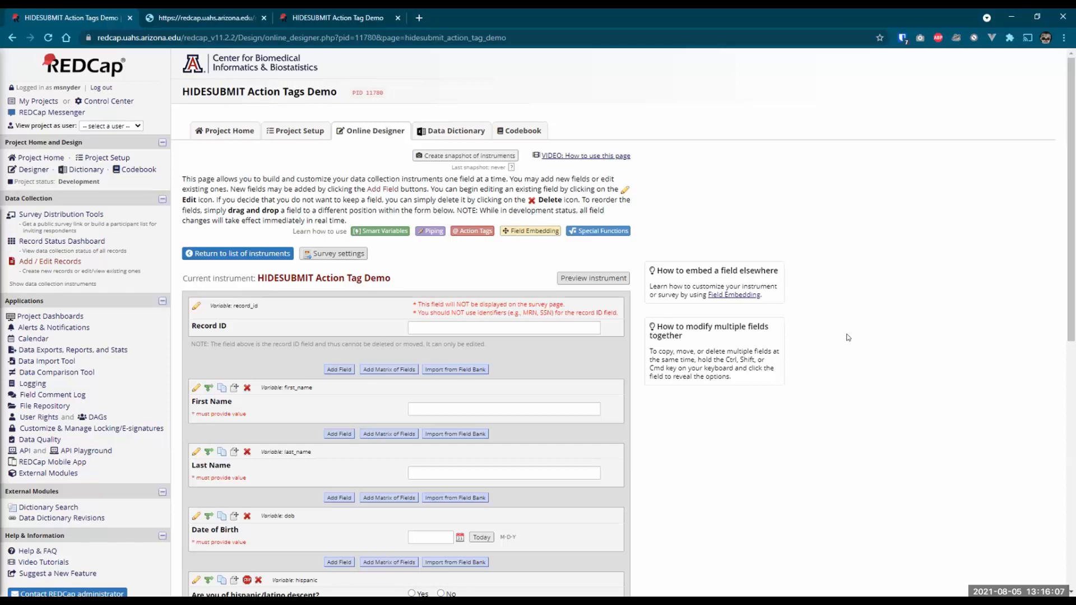
- Scroll the HIDESUBMIT Action Tag Demo instrument's field list down to Date of Birth
scroll(953, 337, "down", 1)
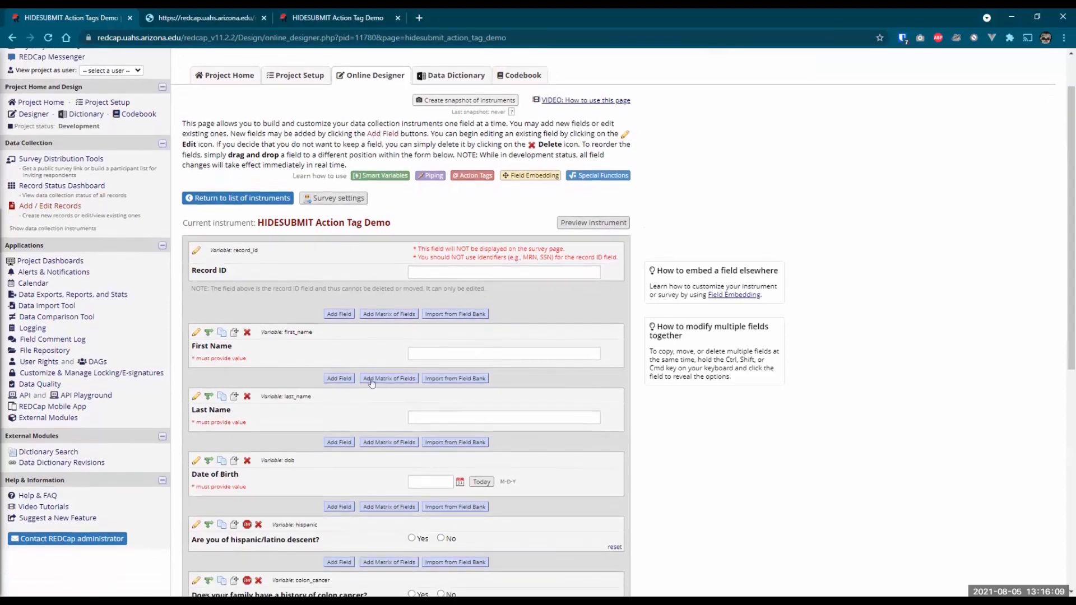
- Open the External Modules manager and highlight the enabled HIDESUBMIT Action Tag v2.1.0 module
left_click(49, 418)
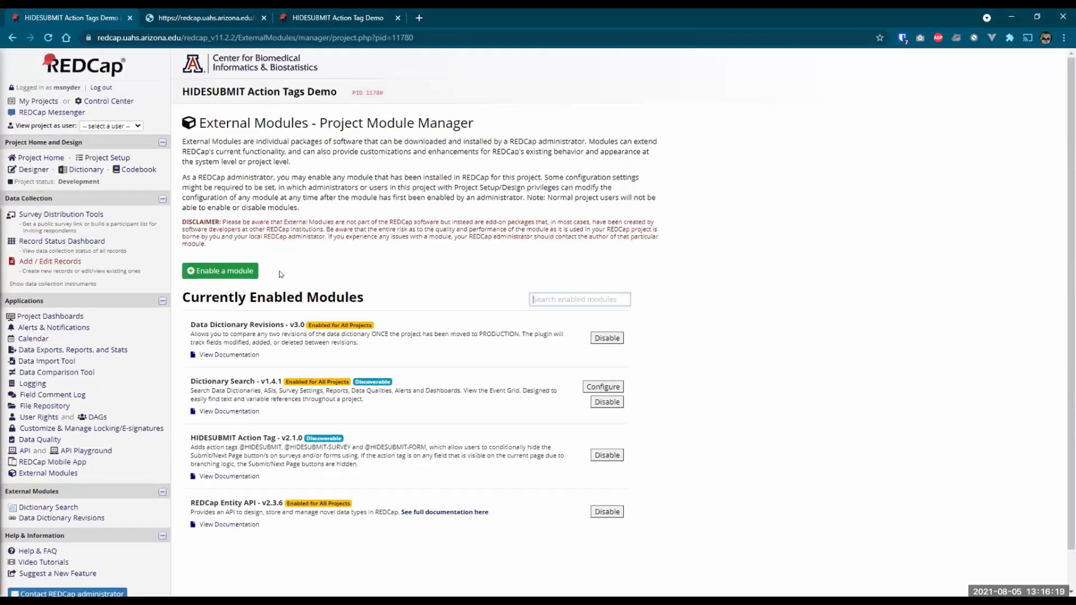
left_click_drag(195, 437, 262, 431)
left_click(254, 427)
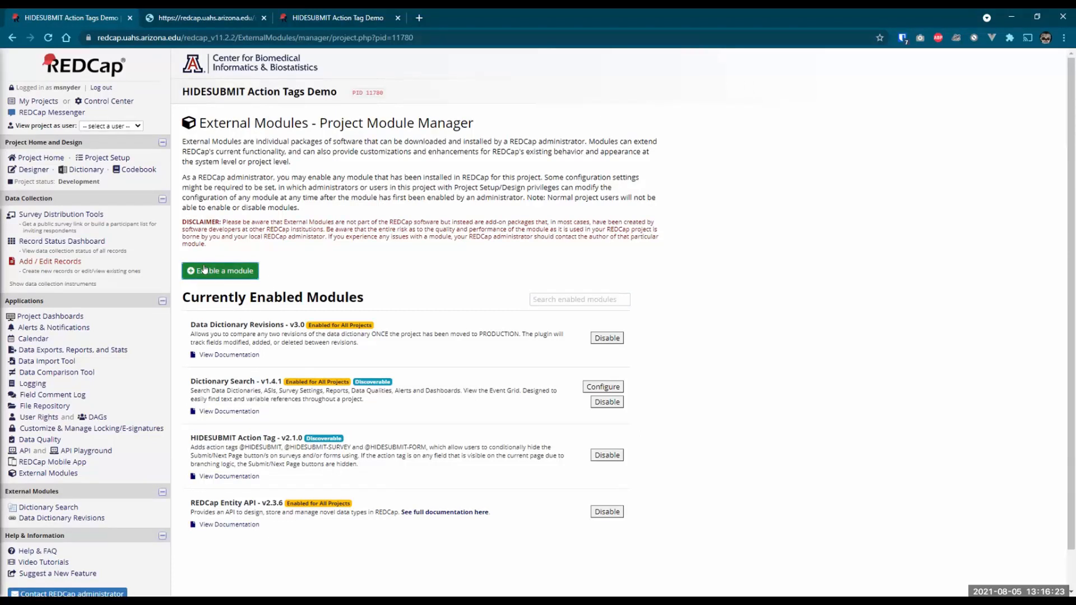
- Browse the Available Modules list, close it, and switch to the HIDESUBMIT README
left_click(222, 271)
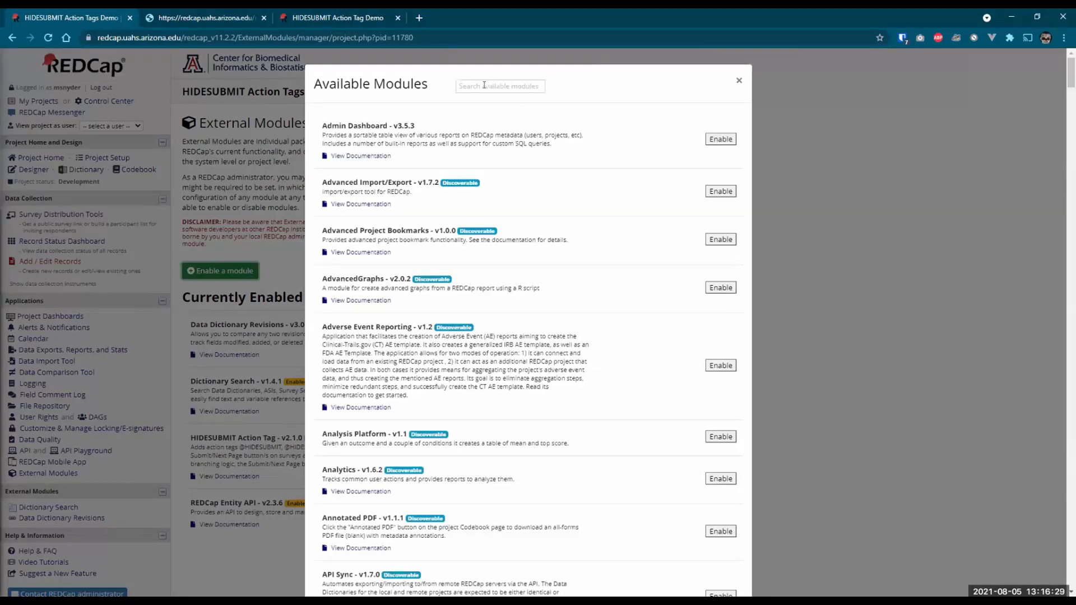
left_click(736, 83)
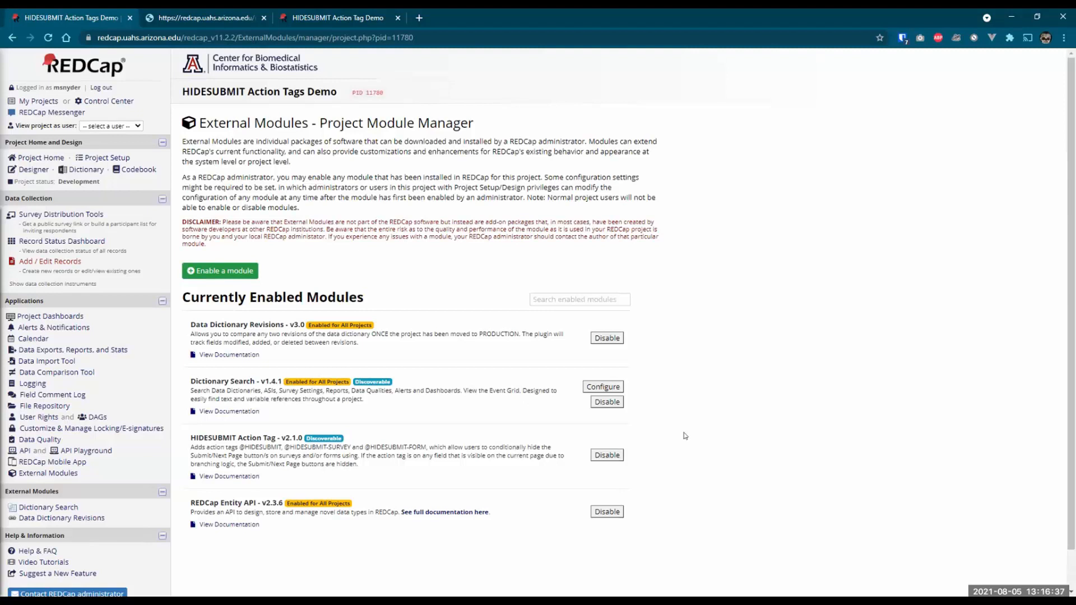
left_click(589, 385)
left_click(198, 15)
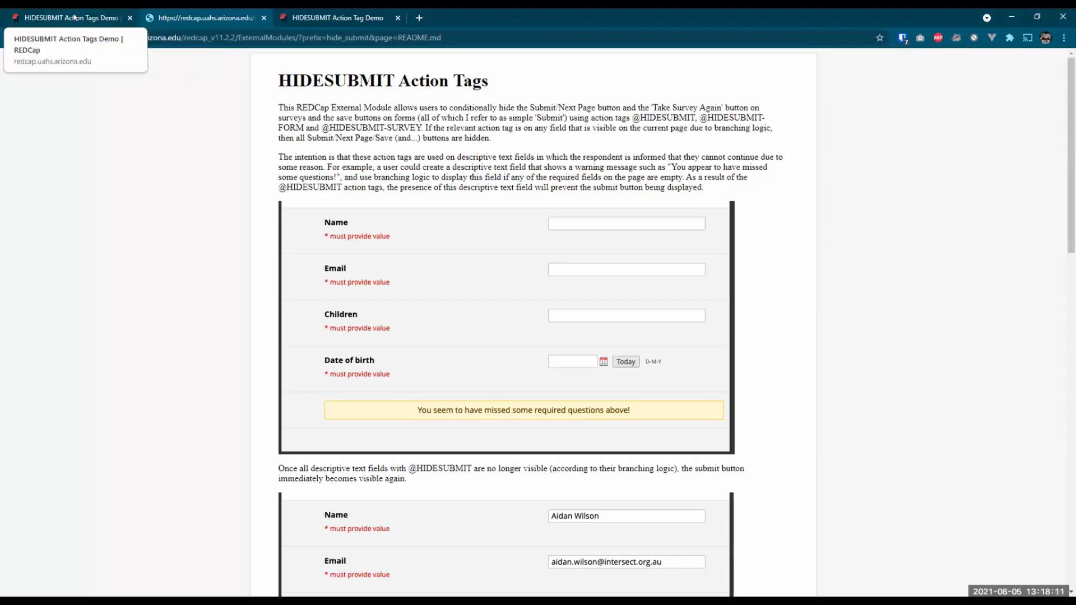
- Open the HIDESUBMIT Action Tag Demo instrument in the Designer and scroll to its yellow, green and red warnings
left_click(74, 18)
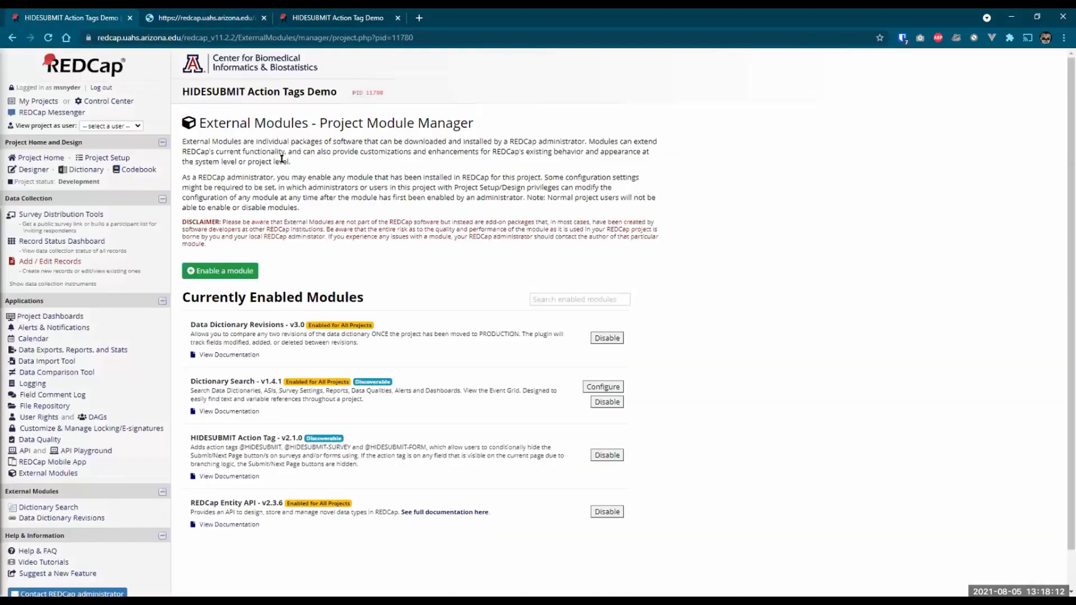
left_click(32, 169)
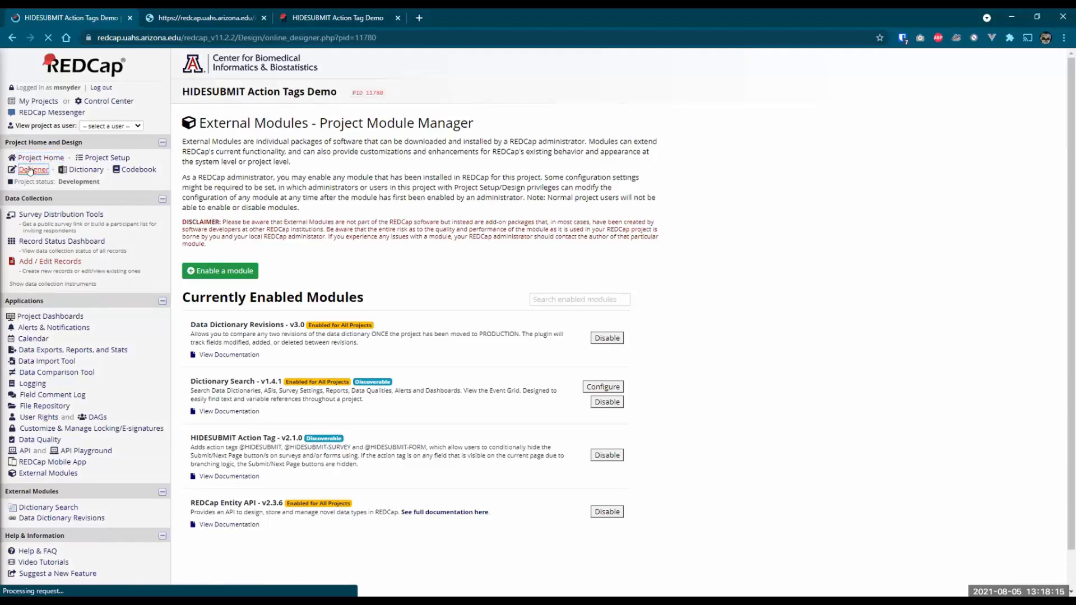
left_click(253, 314)
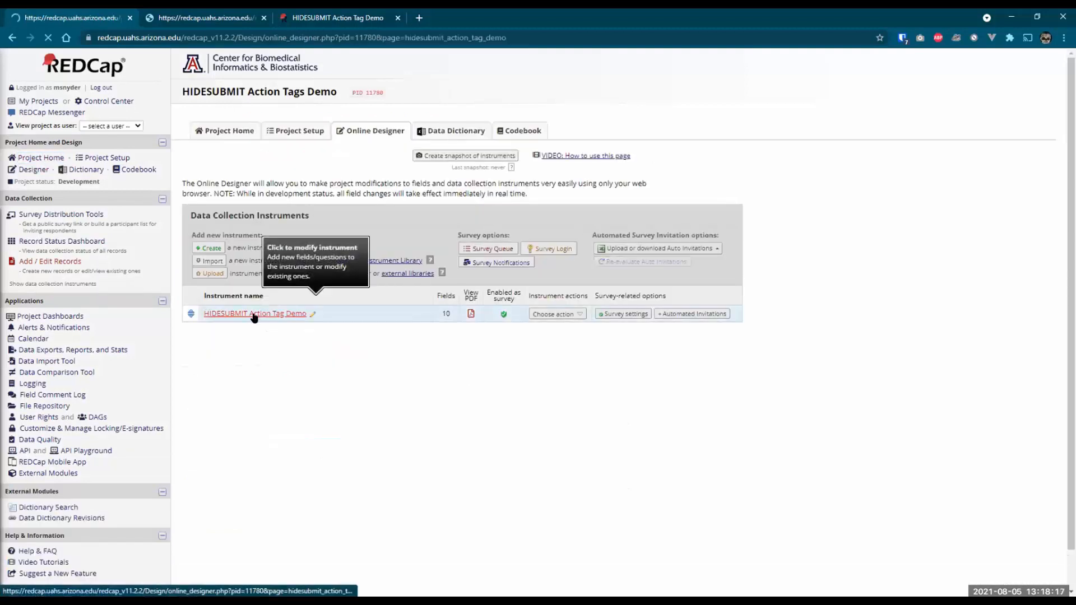
scroll(786, 371, "down", 5)
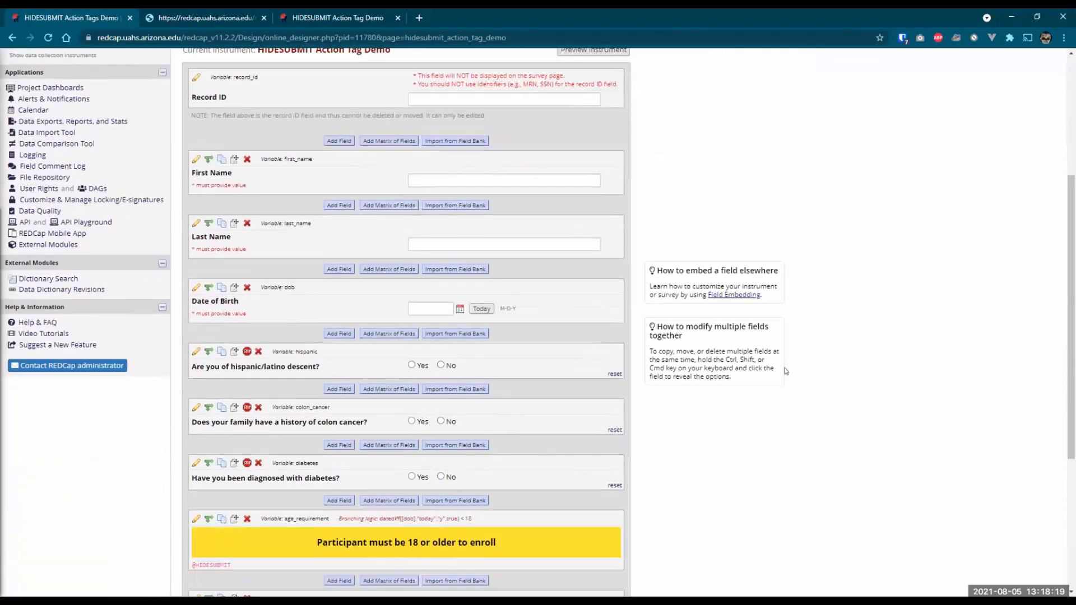
scroll(786, 371, "down", 3)
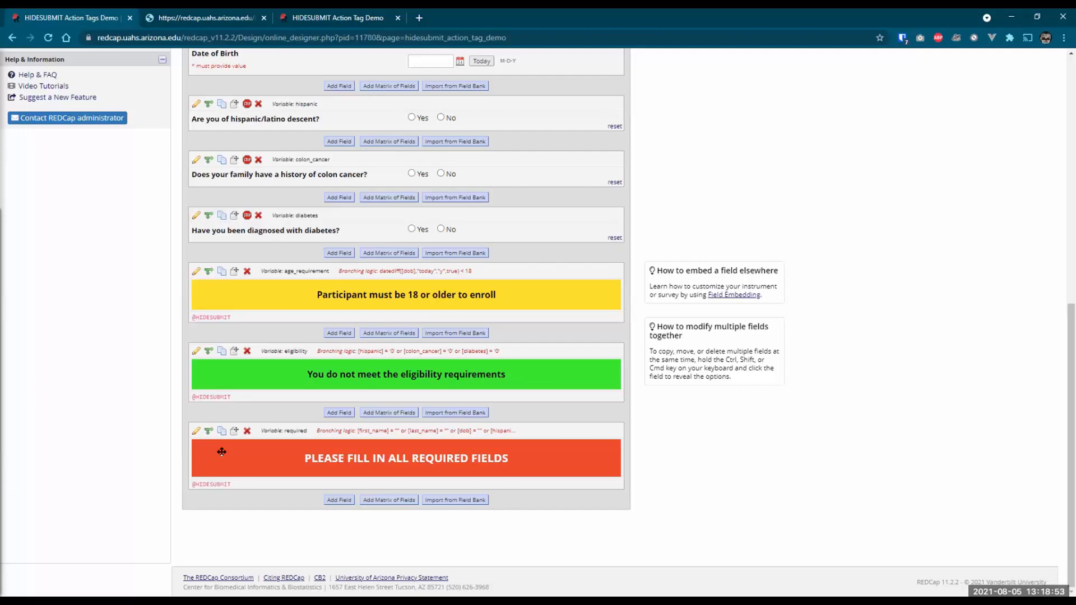
scroll(221, 452, "up", 4)
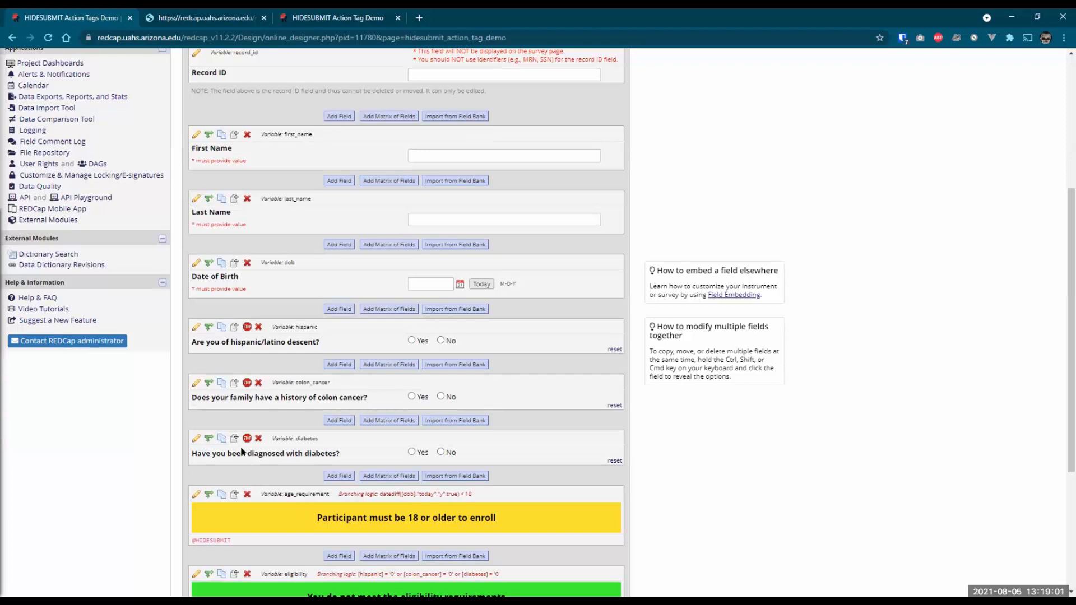
scroll(154, 415, "down", 4)
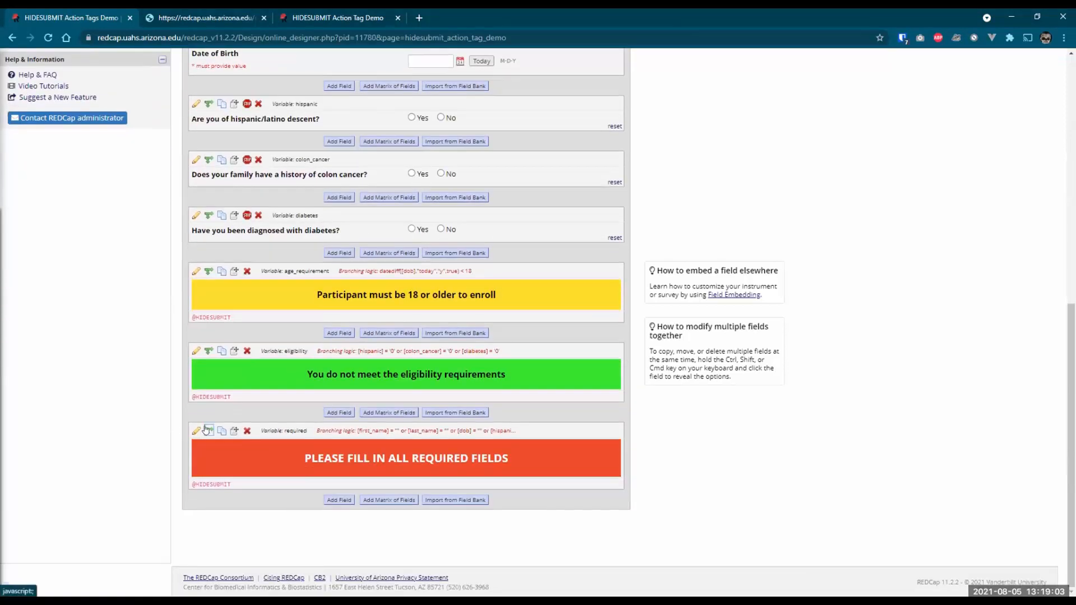
left_click(208, 431)
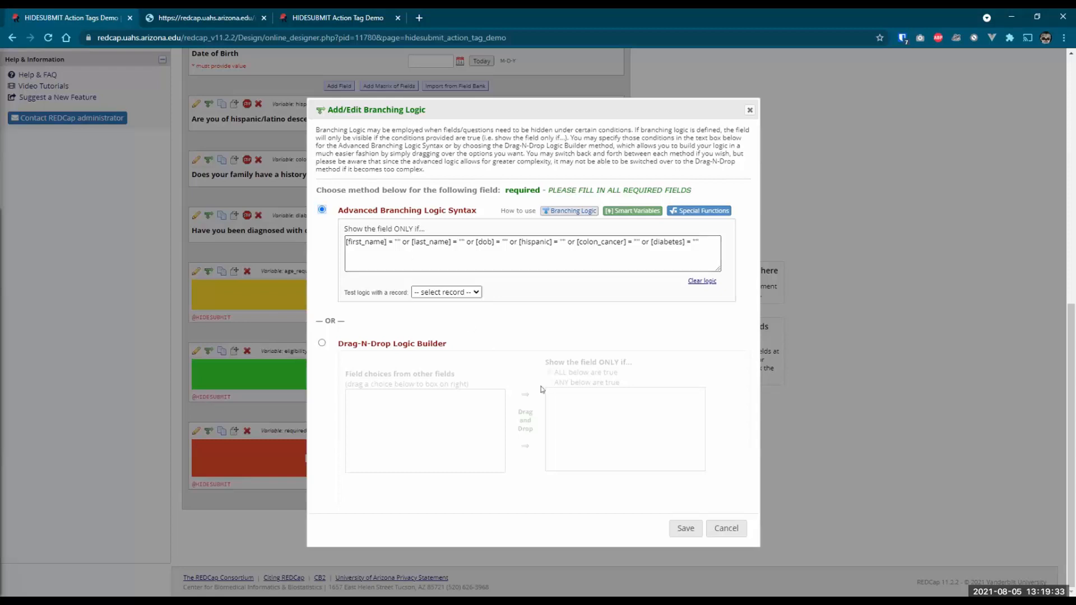
left_click(685, 533)
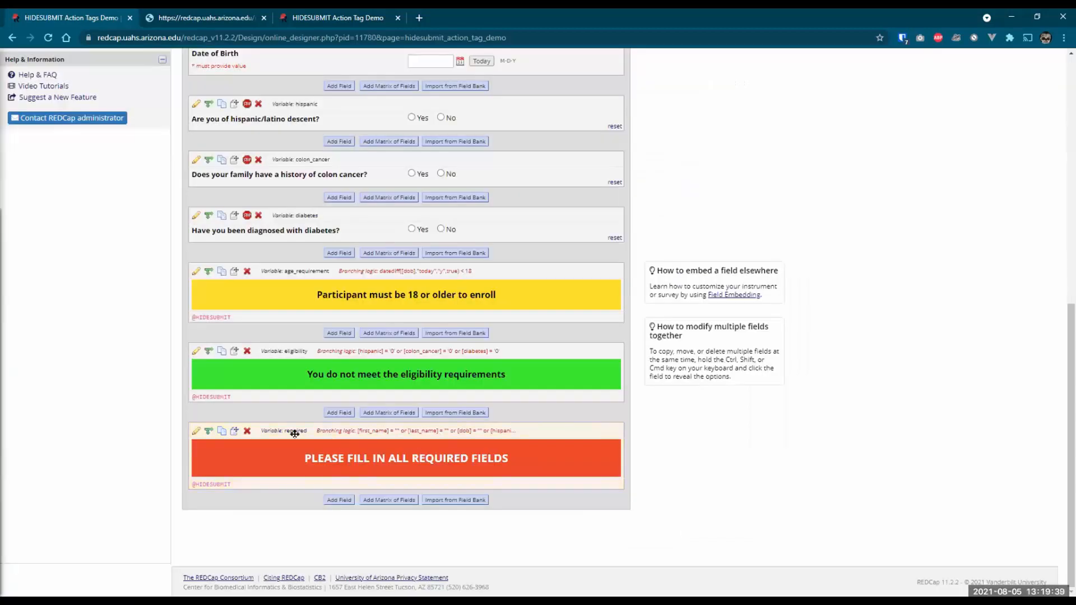
- Inspect the age_requirement logic datediff([dob],"today","y",true) < 18 in the Logic Editor, then cancel unchanged
left_click(208, 270)
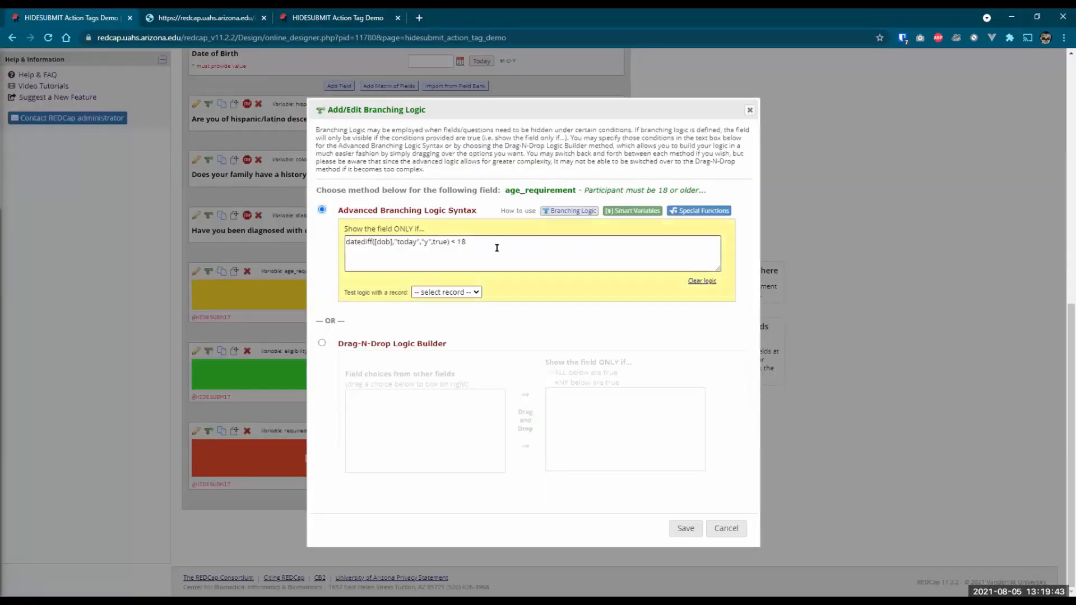
left_click(497, 248)
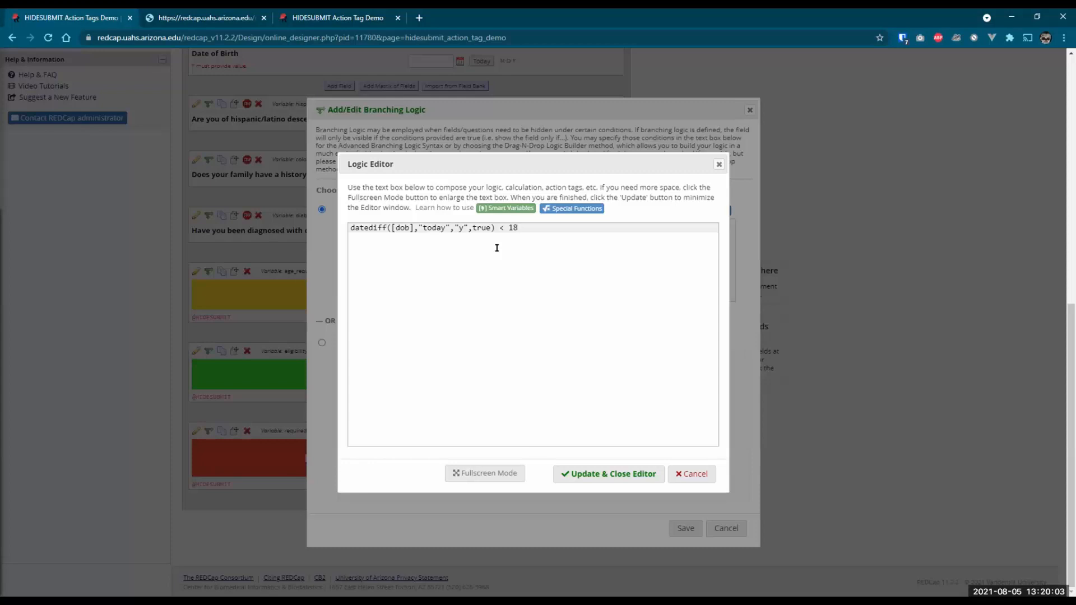
left_click(687, 475)
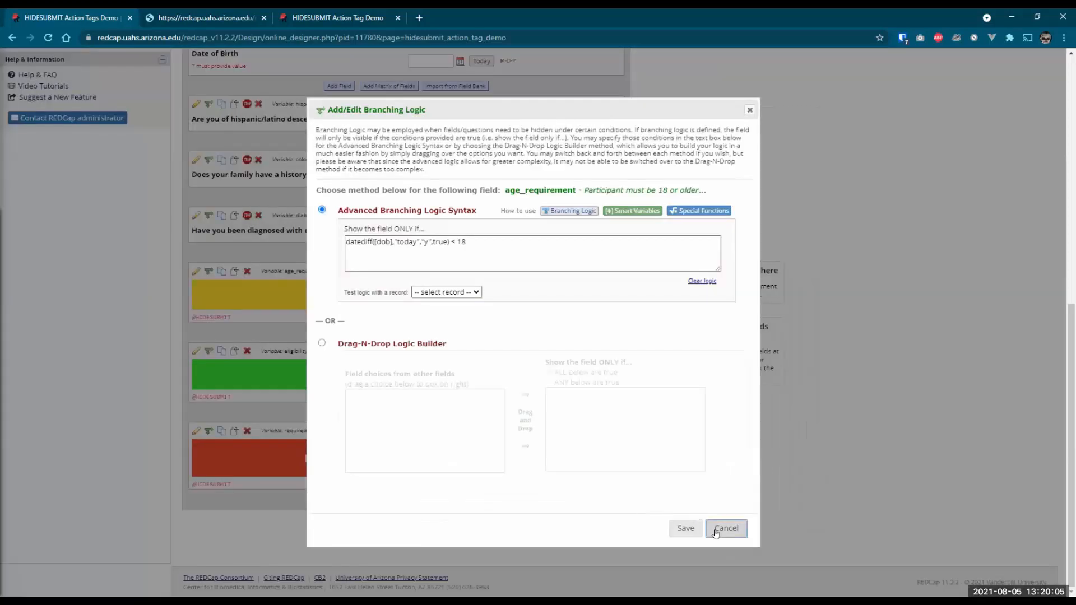
left_click(716, 533)
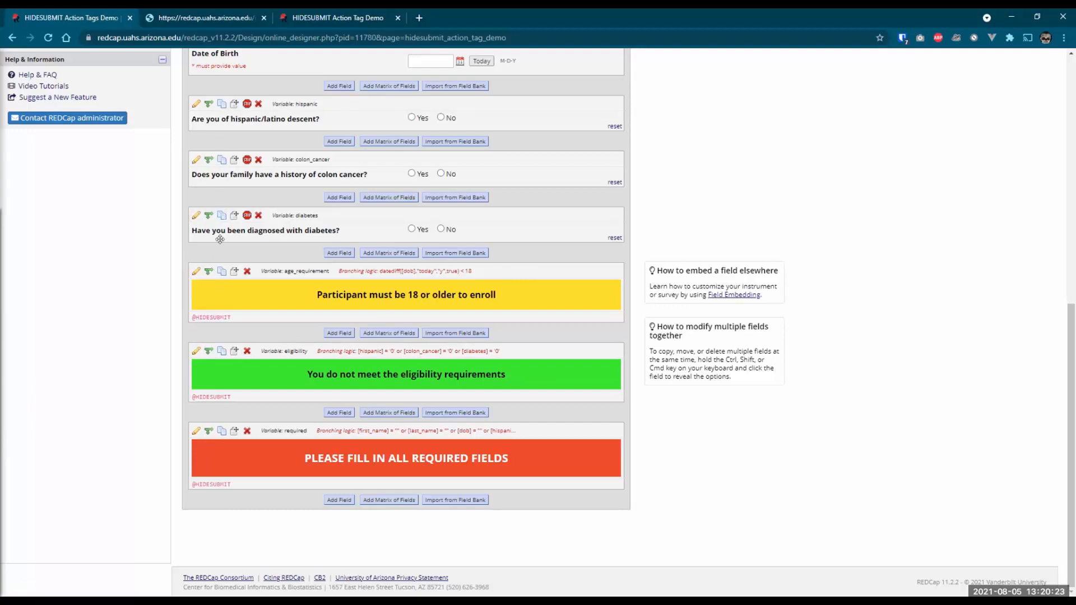
- Open the eligibility field's branching logic ([hispanic], [colon_cancer] or [diabetes] = '0') and move it right
left_click(208, 353)
left_click_drag(466, 109, 752, 96)
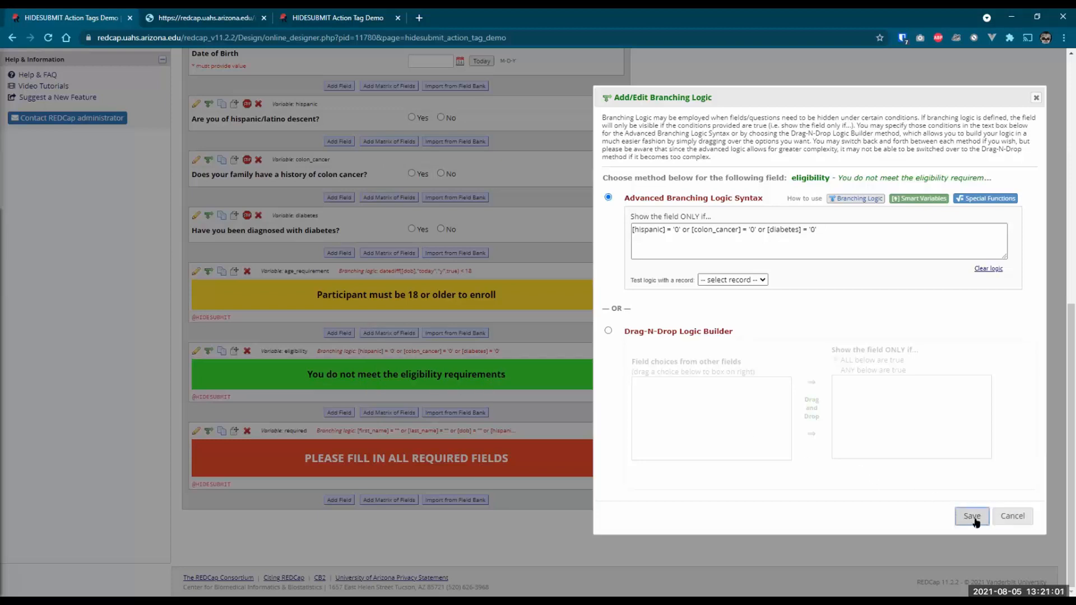
- Open the First Name field's settings, cancel without changes, and scroll back down to the warnings
scroll(335, 345, "up", 3)
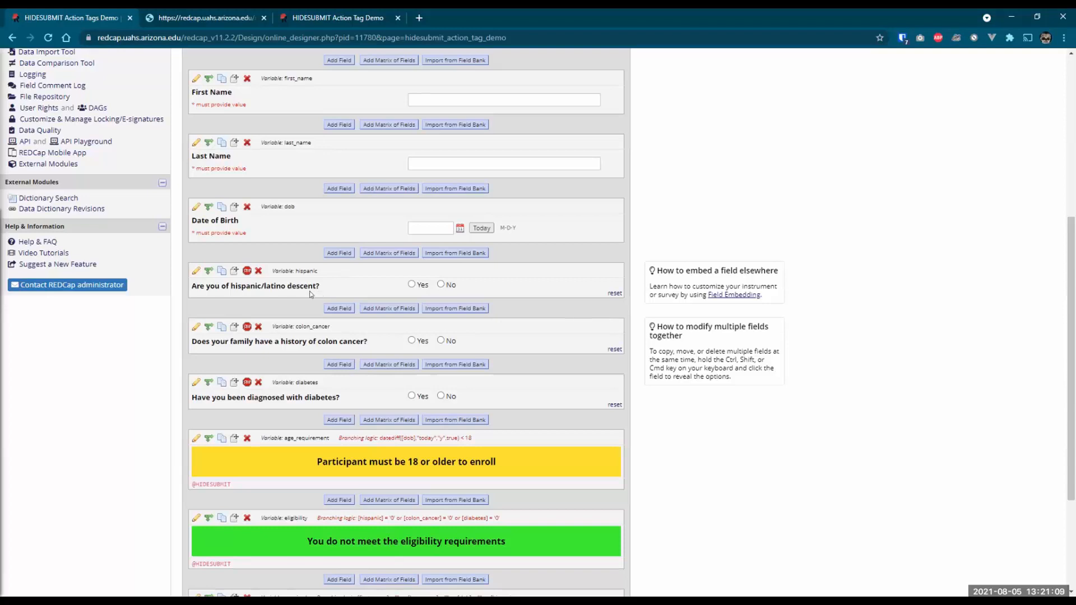
left_click(196, 78)
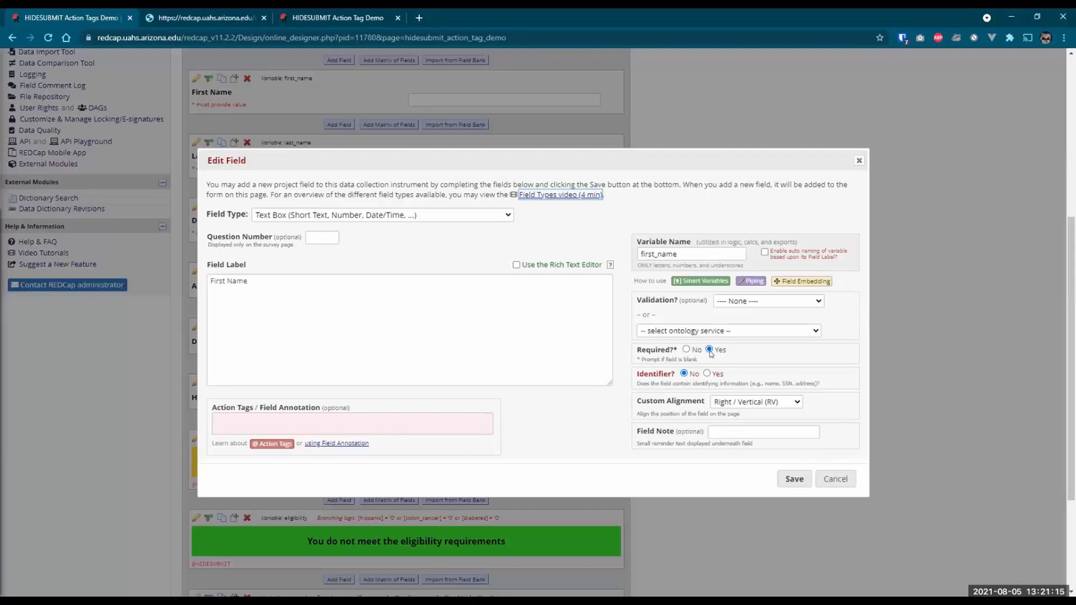
left_click(835, 480)
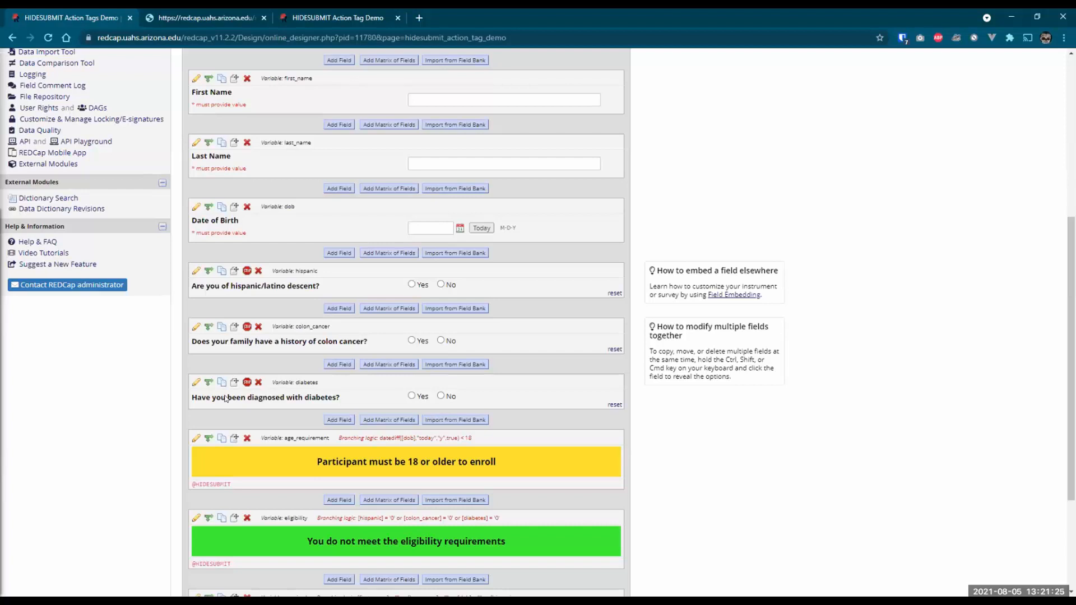
scroll(226, 399, "down", 3)
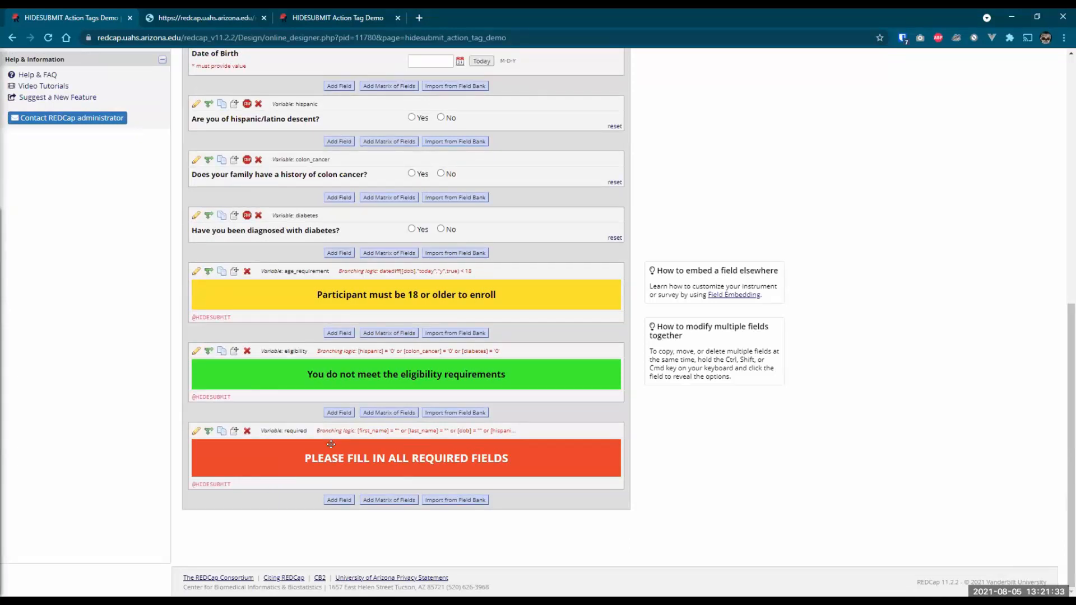
left_click(207, 431)
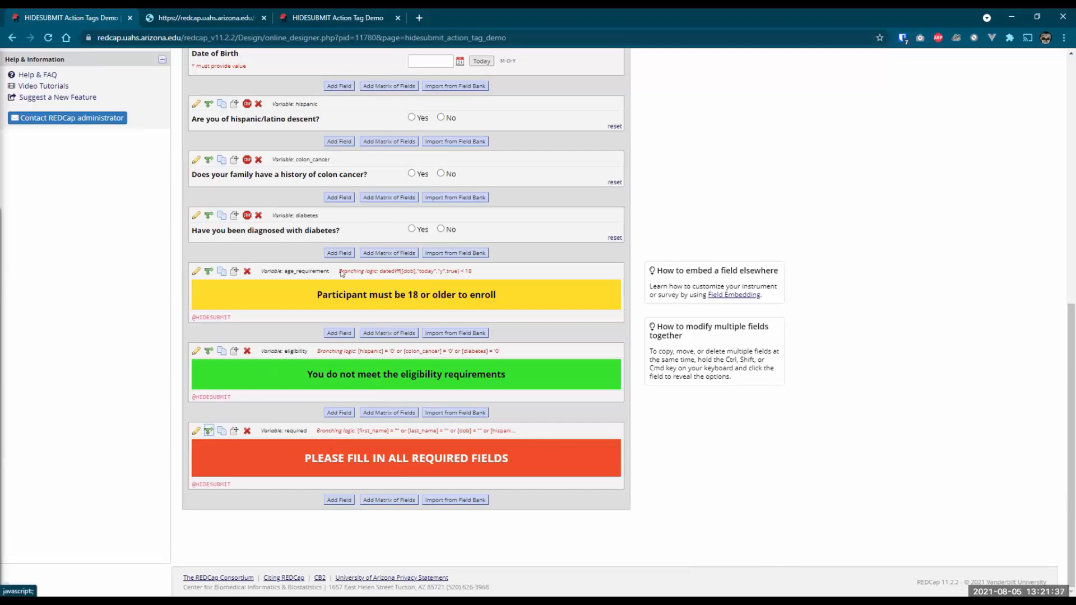
left_click(529, 241)
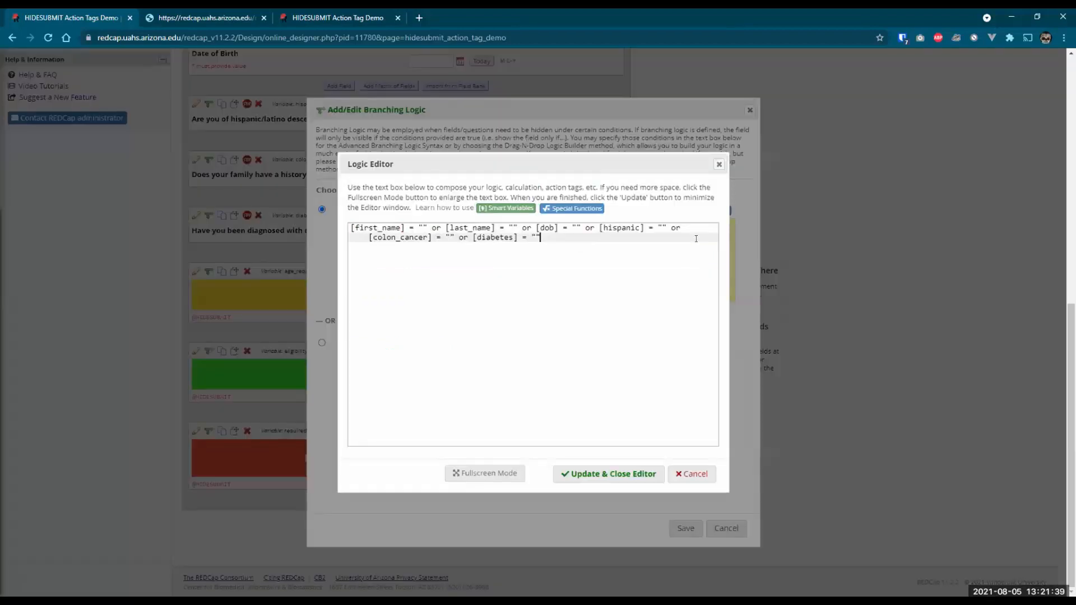
left_click_drag(598, 228, 605, 242)
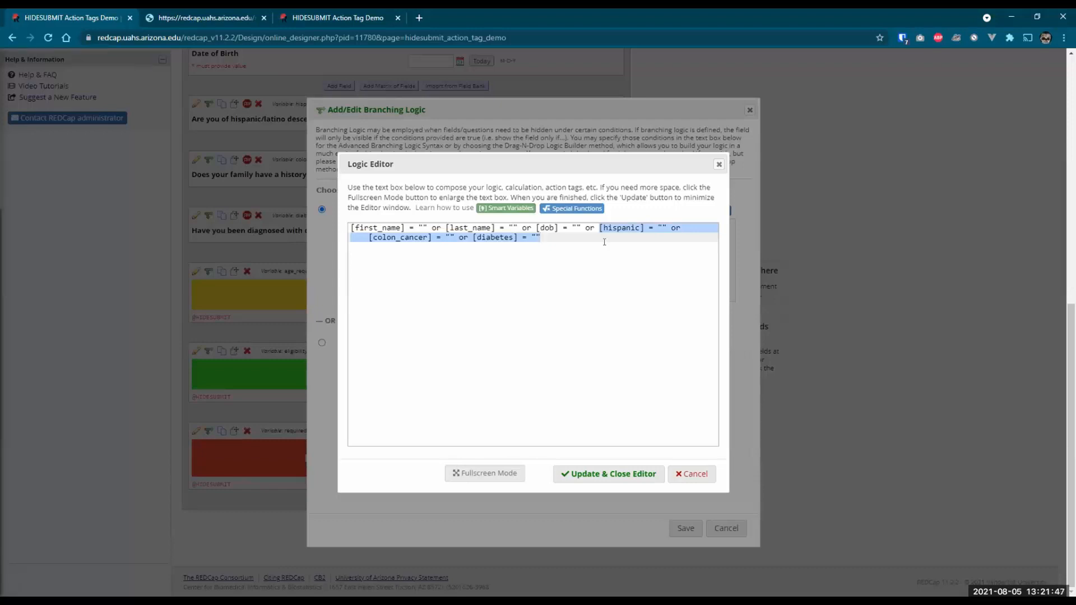
left_click(695, 475)
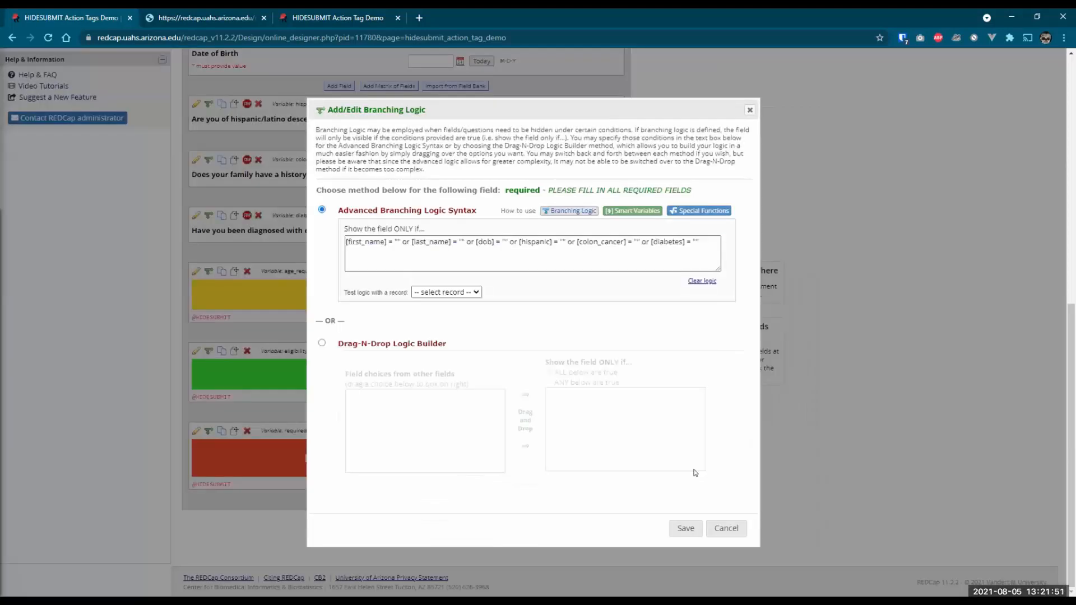
left_click(726, 530)
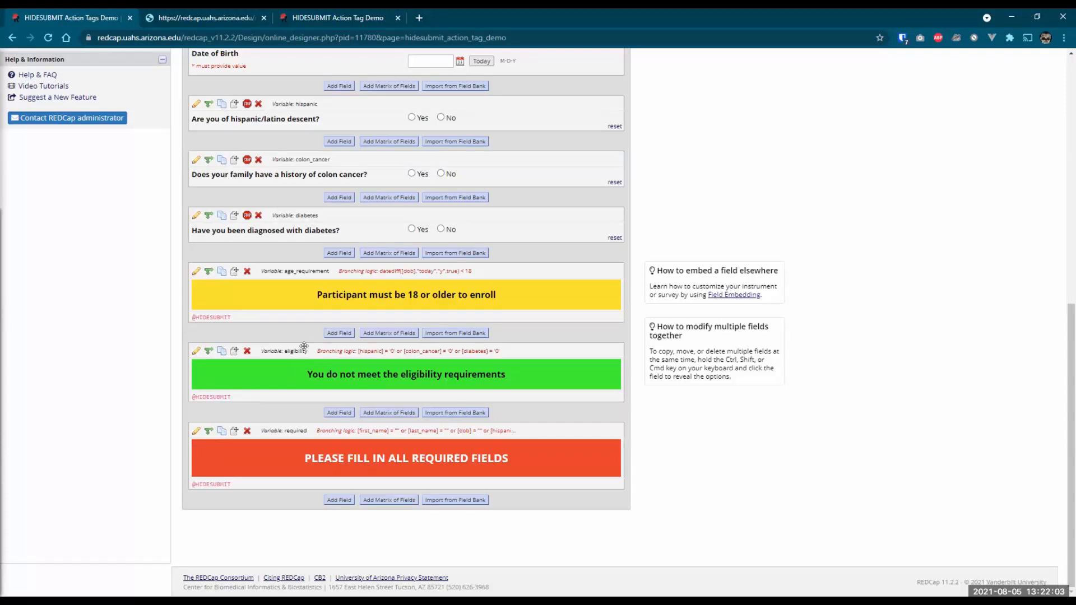
left_click(196, 273)
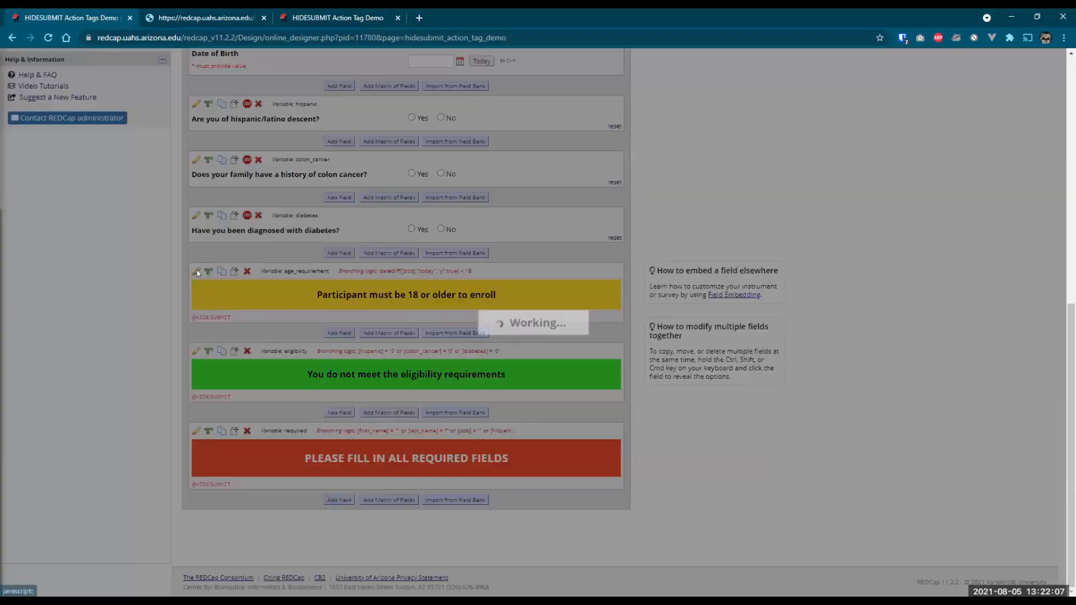
left_click(264, 488)
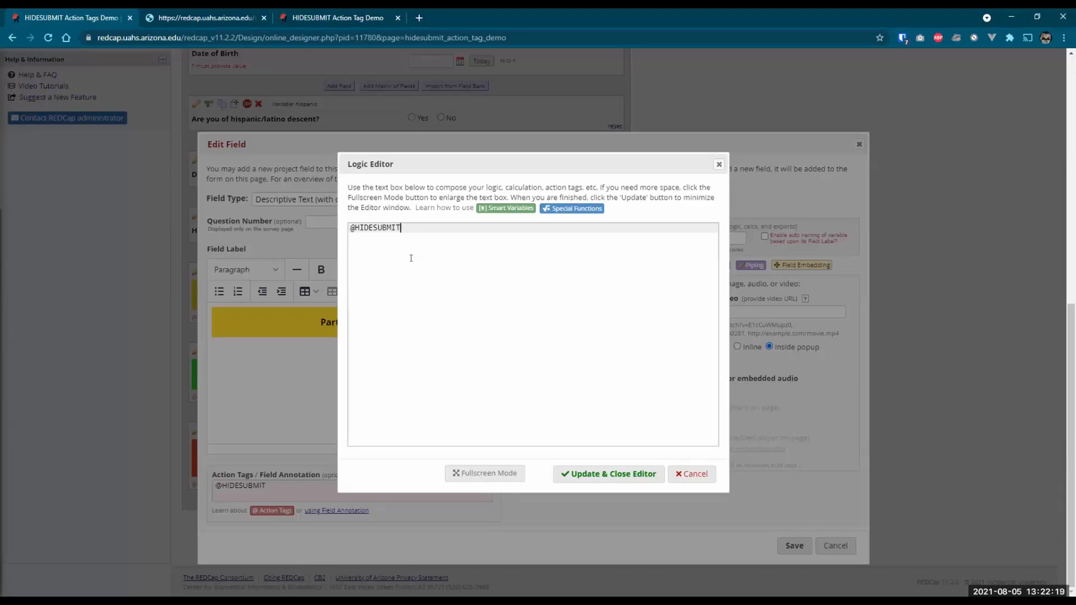
left_click(685, 471)
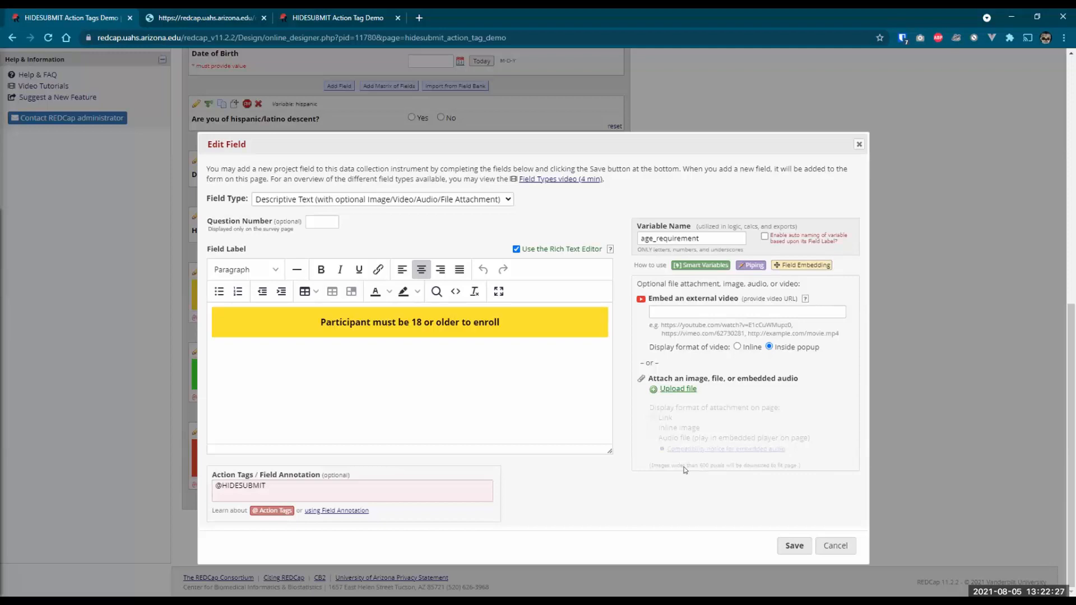
left_click(827, 548)
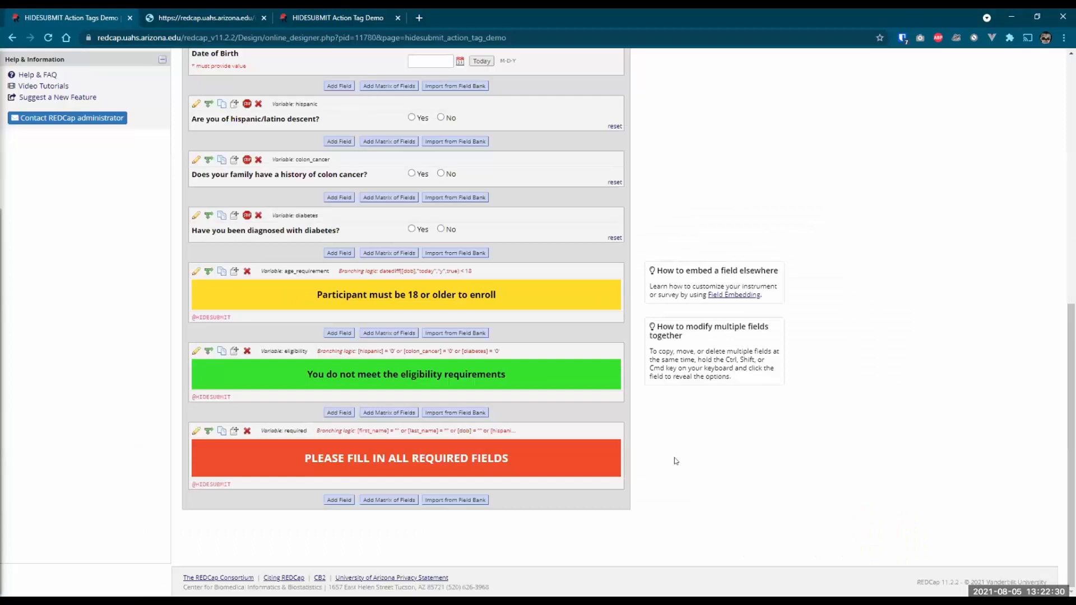
left_click(292, 18)
- Reload the survey, enter the participant's first and last name, and fill in a birth date
left_click(48, 38)
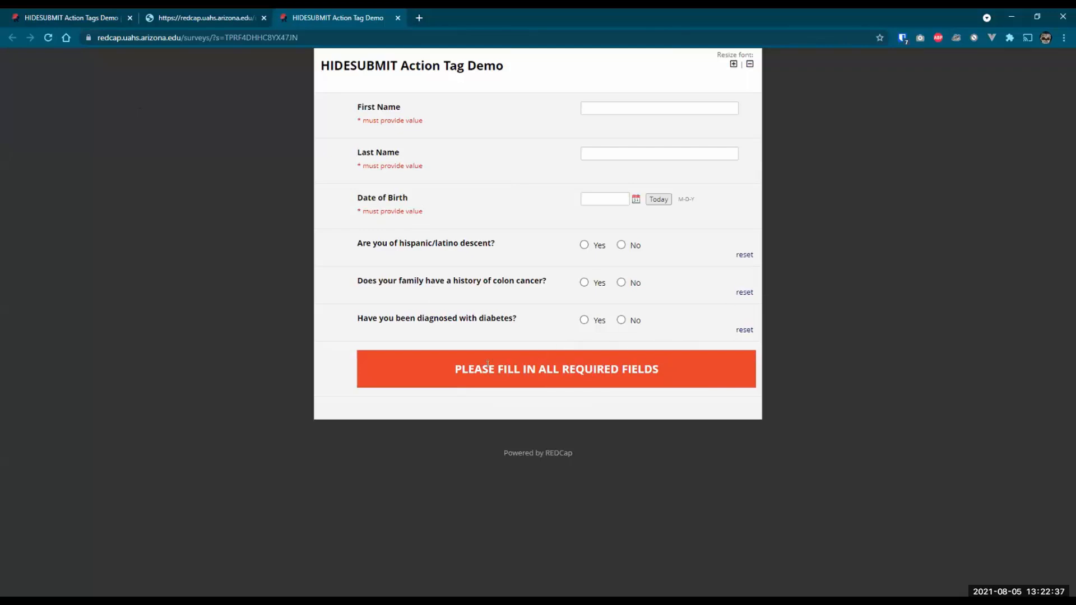
left_click(584, 106)
type("Manuel")
key("Tab")
type("Snyder")
key("Tab")
left_click(653, 197)
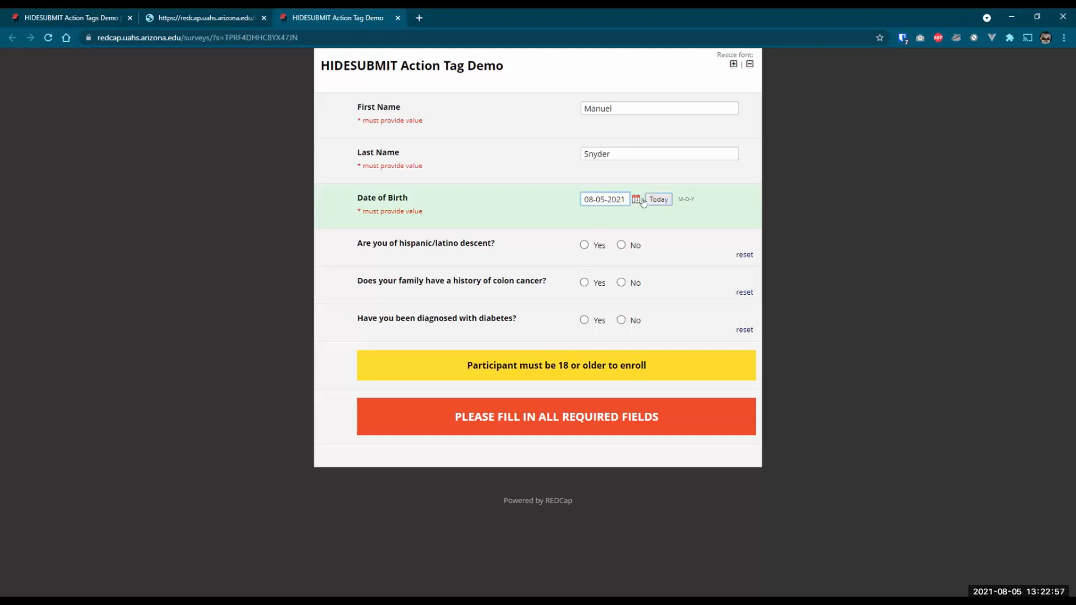
key("Left")
key("BackSpace")
type("0")
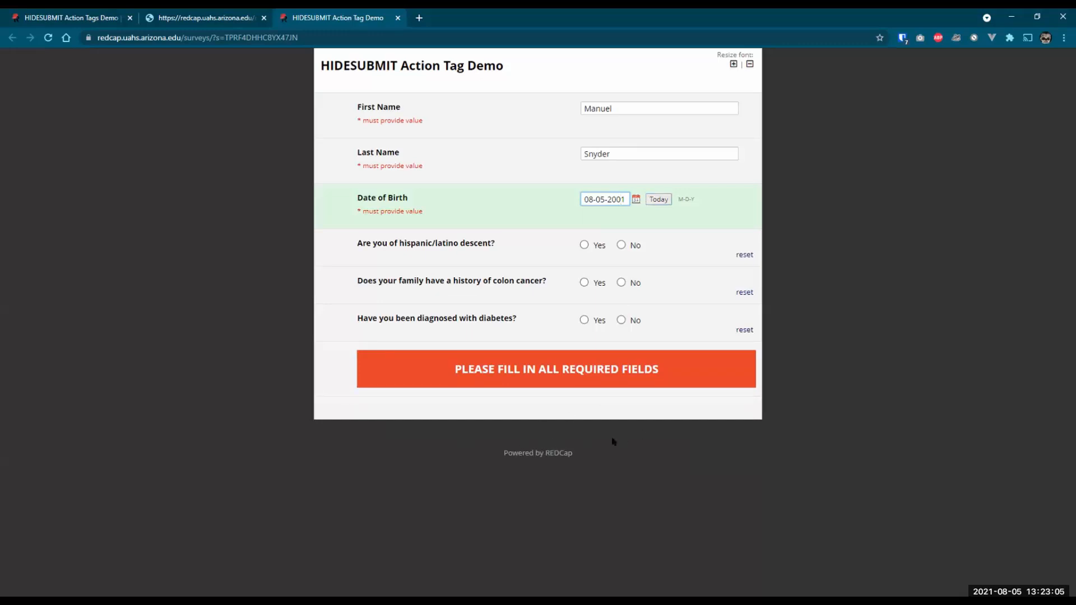
- Answer Yes to hispanic, colon cancer and diabetes questions, try submitting, then re-answer diabetes Yes
left_click(585, 246)
left_click(585, 283)
left_click(585, 321)
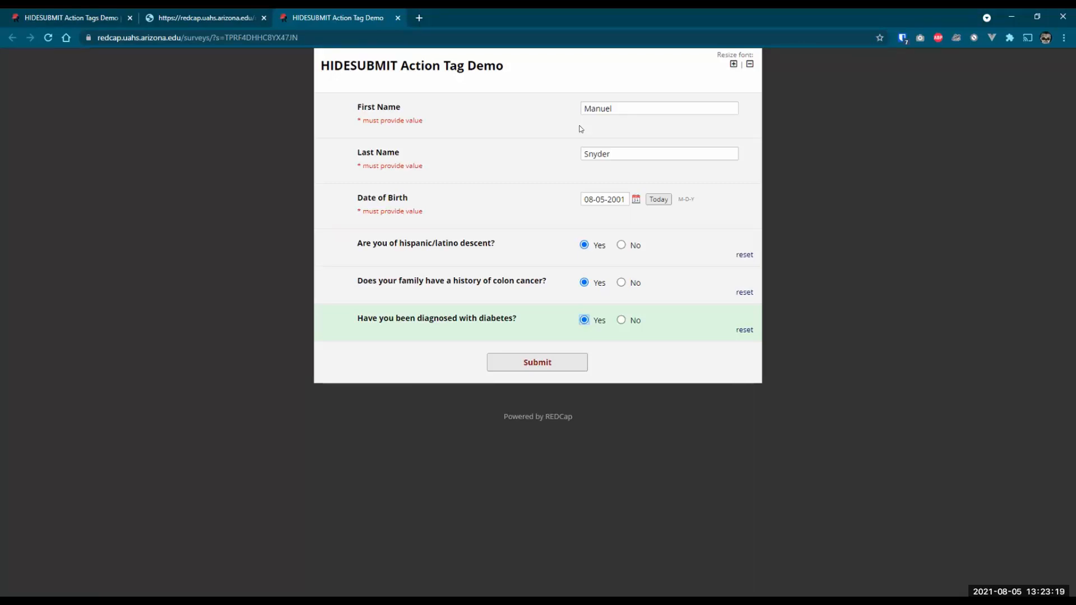
left_click(534, 364)
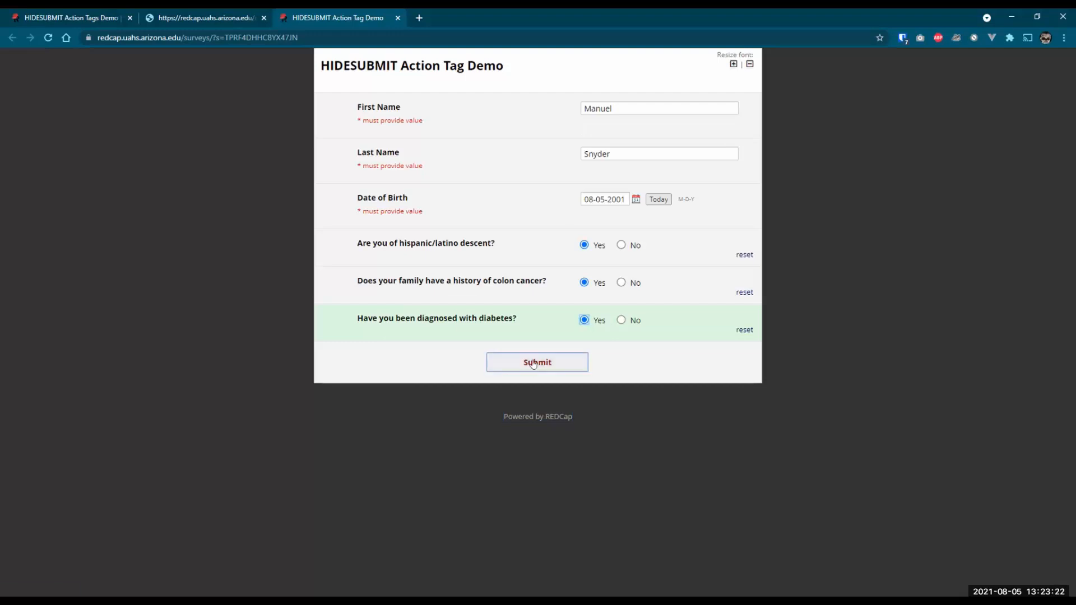
left_click(621, 320)
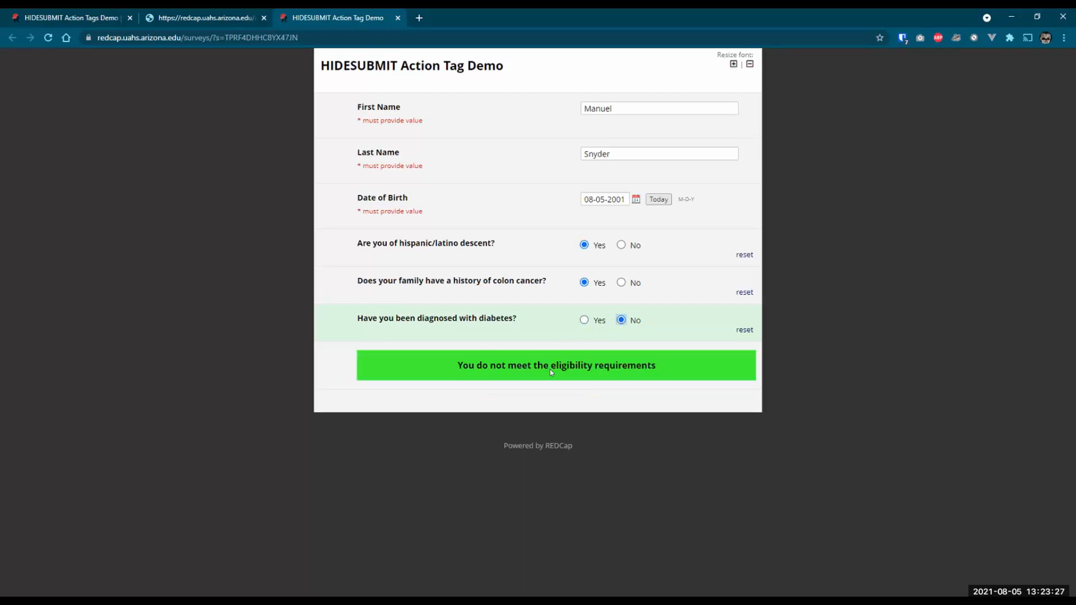
left_click(584, 320)
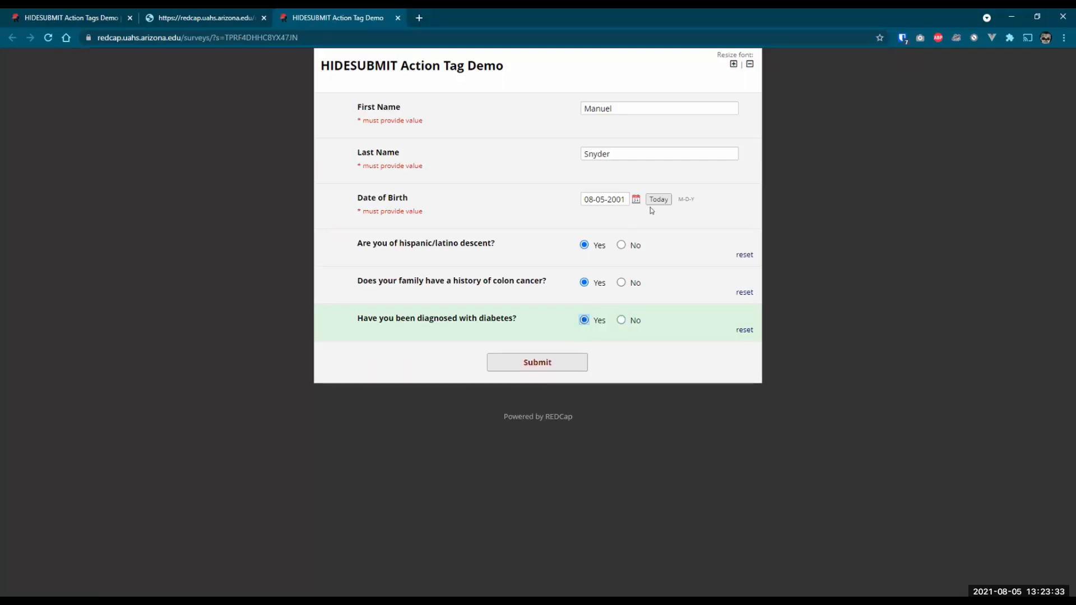
- Clear and retype the last name, and change the birth date to 08-05-2021
double_click(599, 199)
left_click_drag(613, 149, 521, 152)
key("BackSpace")
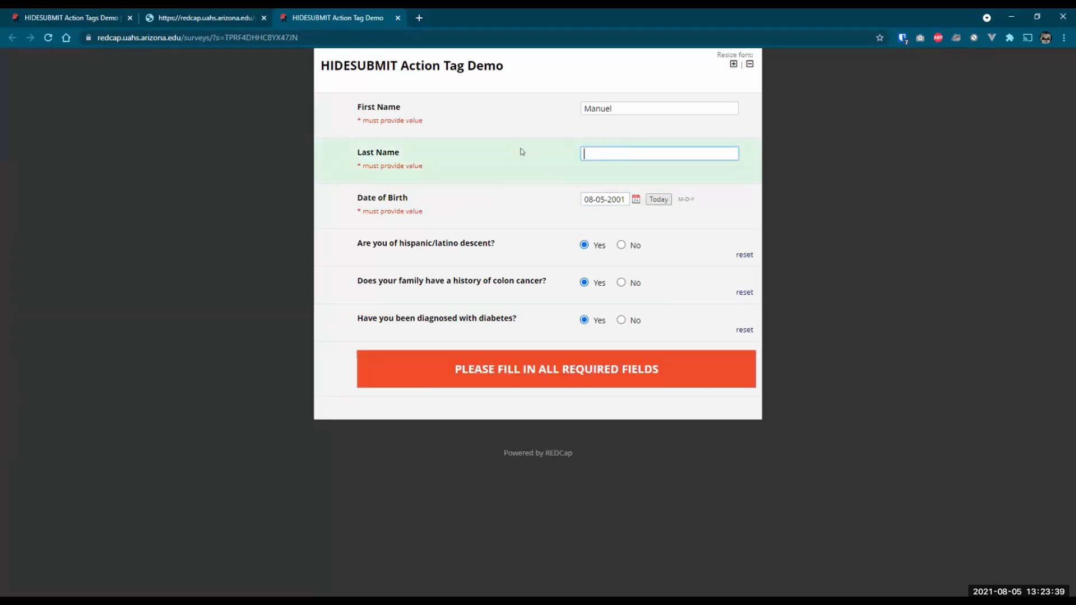
type("Snyder")
key("Tab")
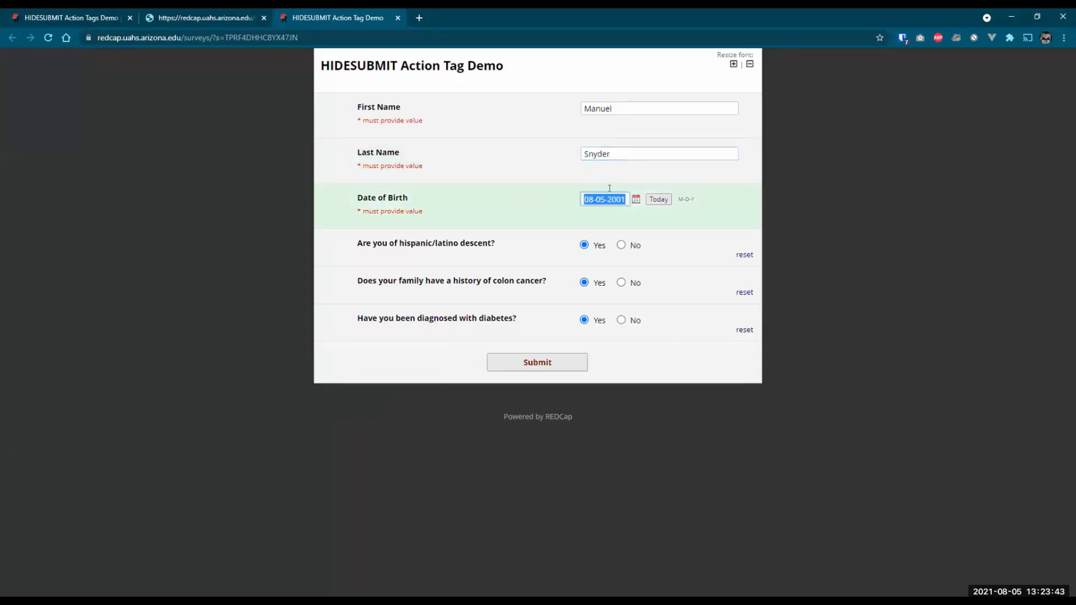
left_click(617, 194)
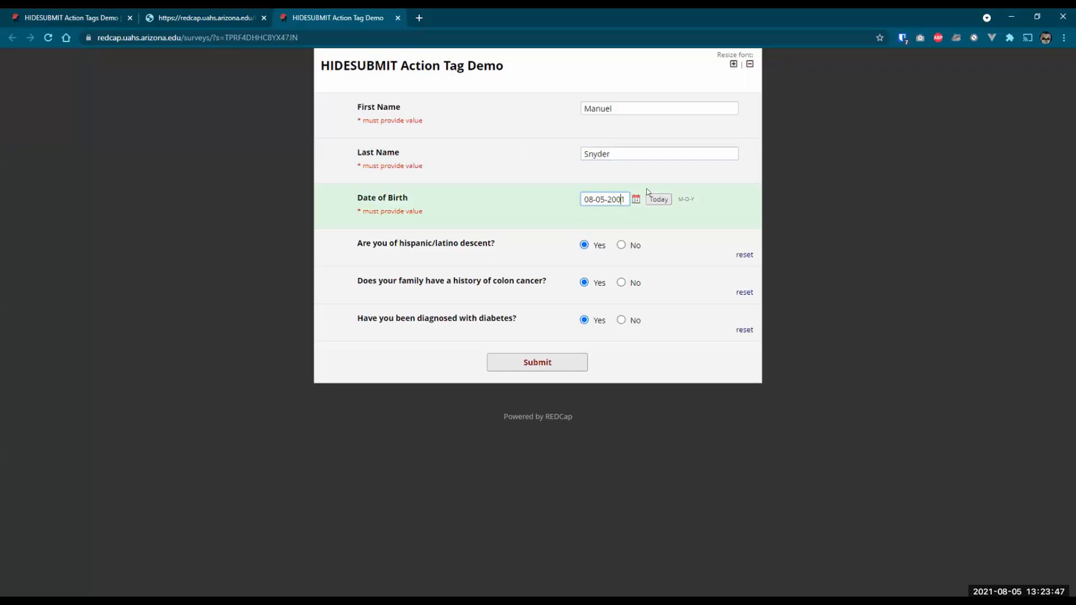
key("BackSpace")
type("2")
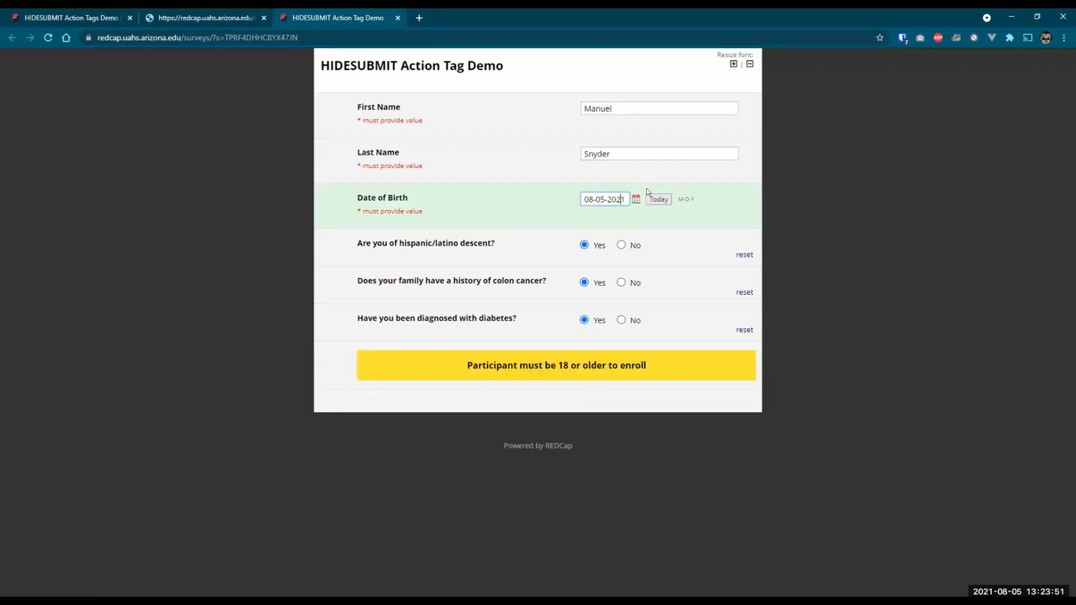
key("Tab")
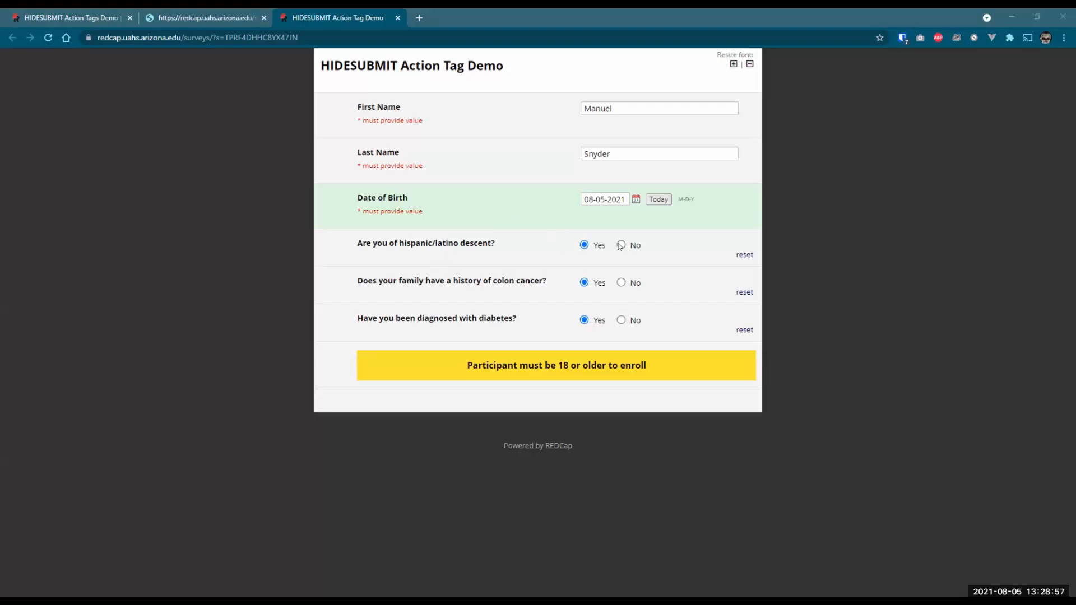
left_click(625, 198)
key("BackSpace")
key("BackSpace")
type("01")
key("Tab")
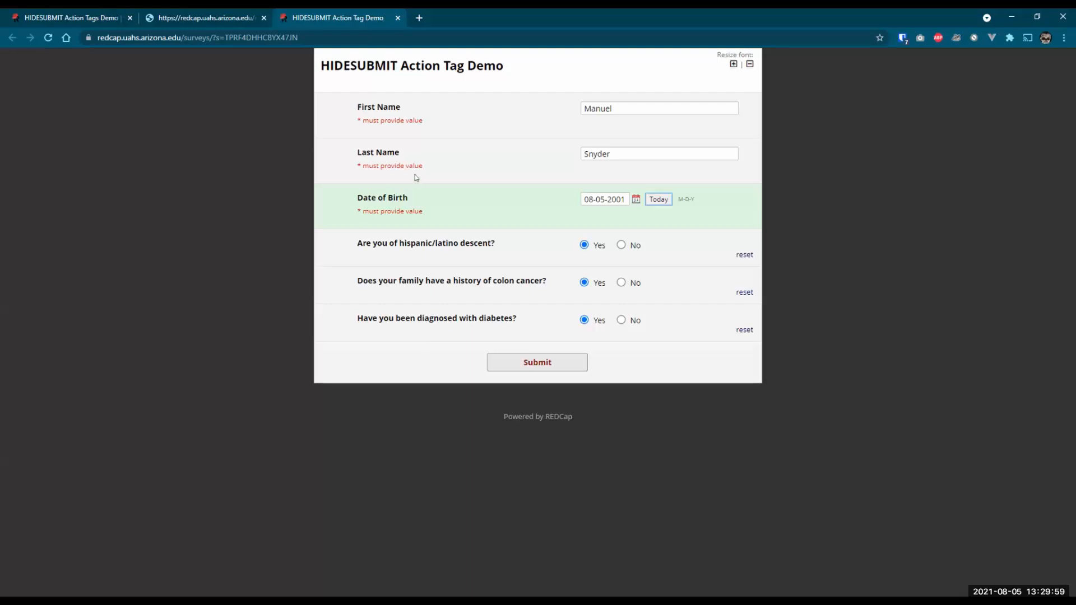
- Return to the Online Designer tab and go to Add / Edit Records
left_click(51, 18)
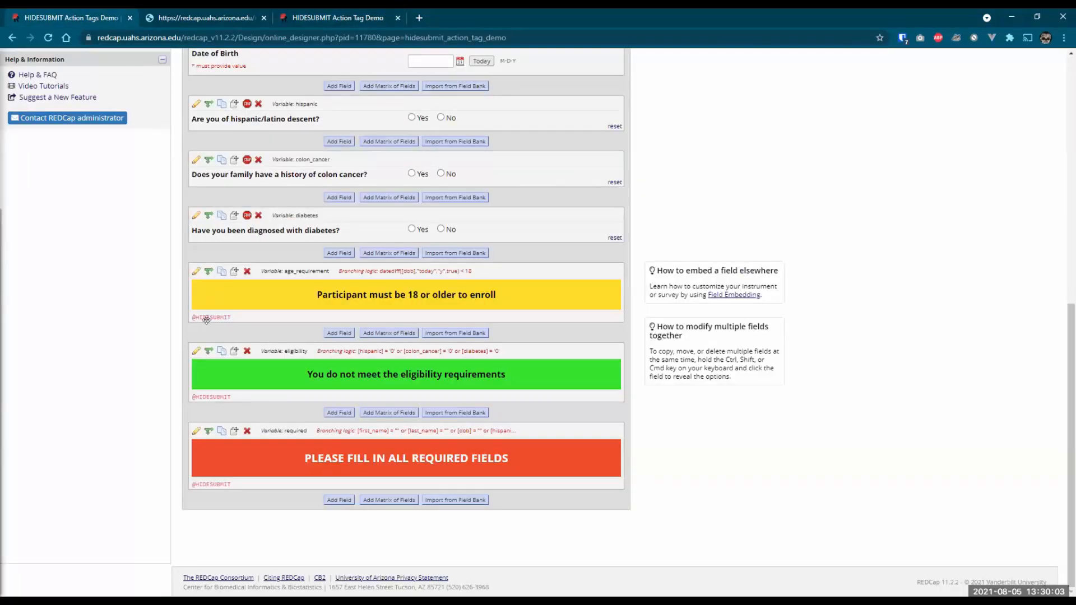
scroll(213, 312, "up", 8)
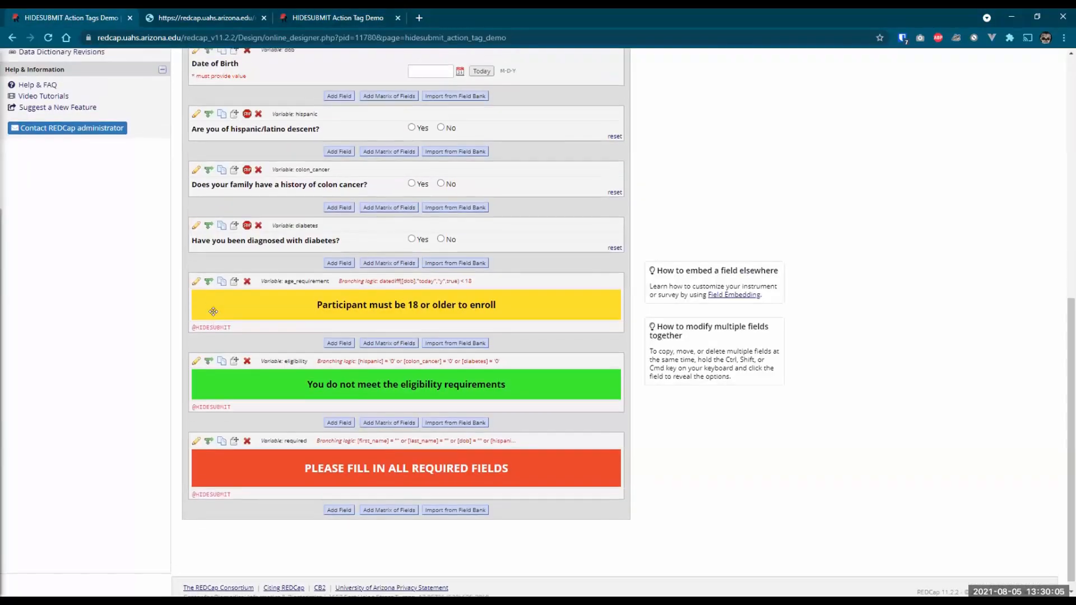
scroll(213, 312, "up", 1)
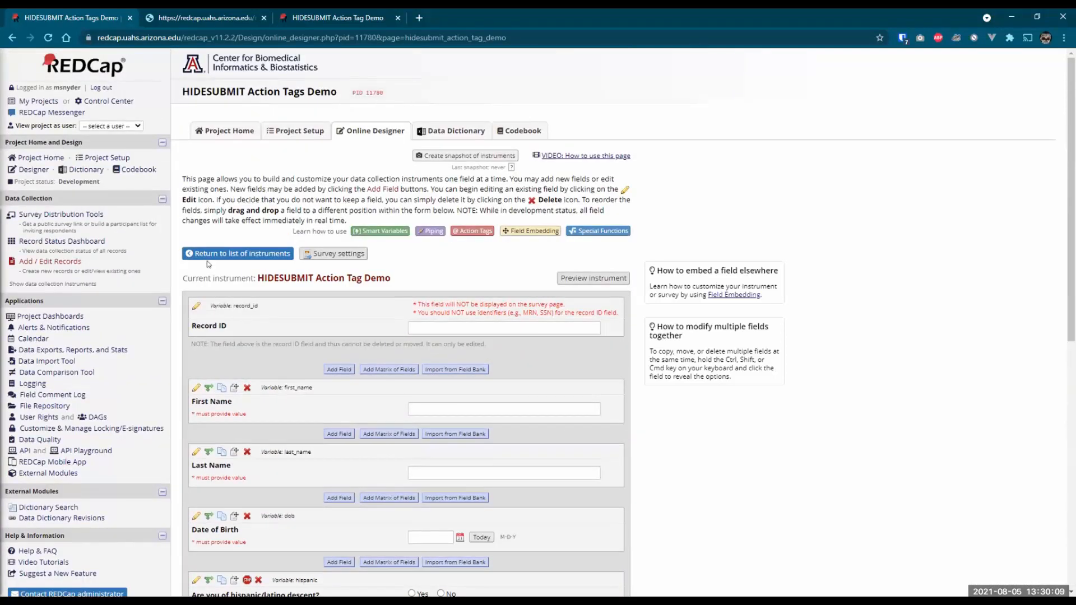
left_click(31, 262)
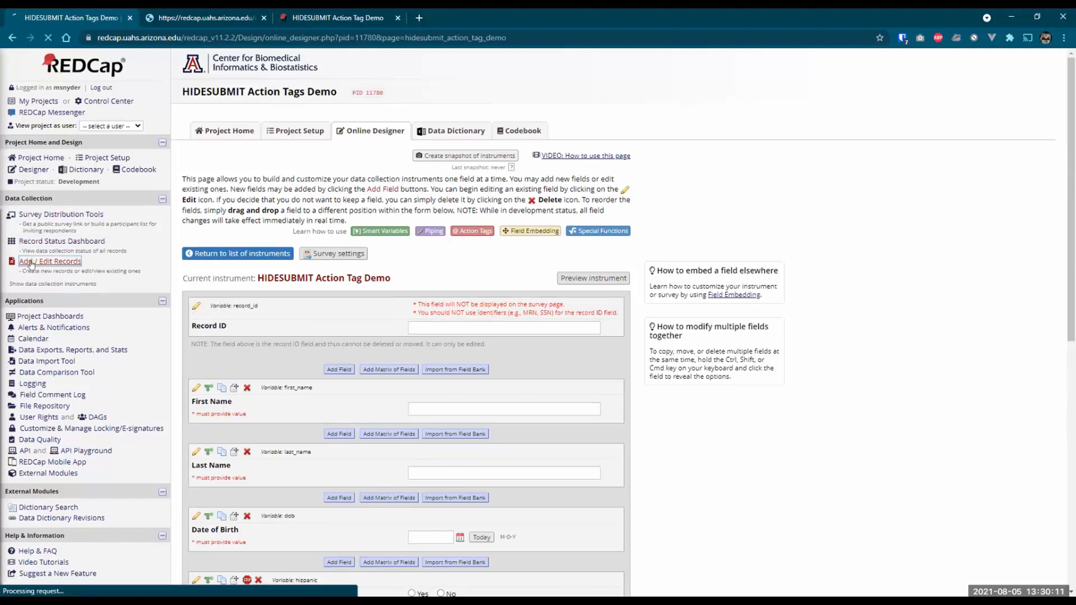
left_click(452, 259)
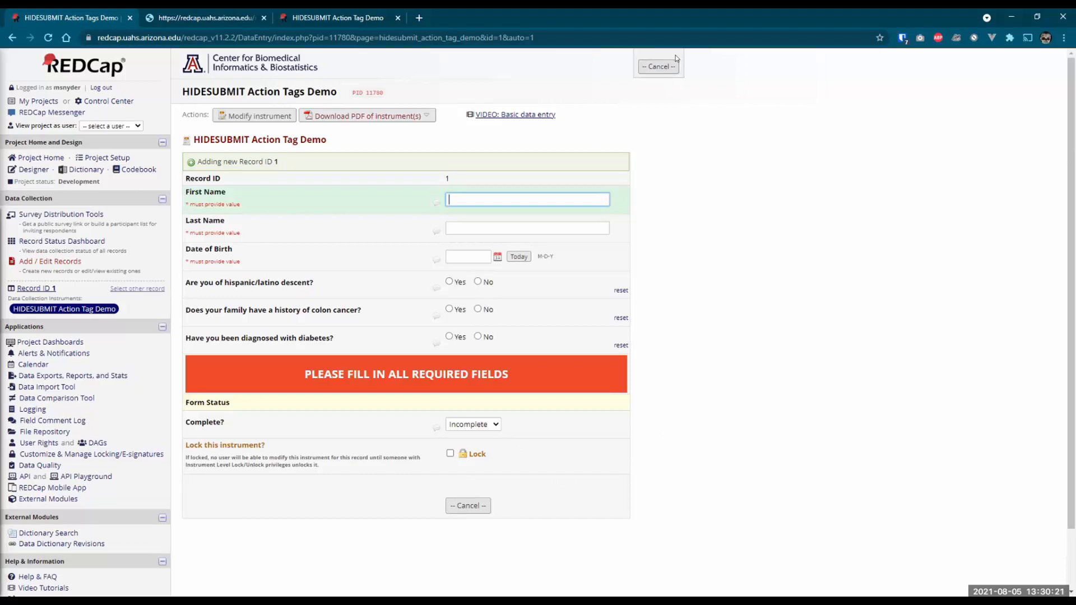
type("Manuel")
key("Tab")
type("Snyder")
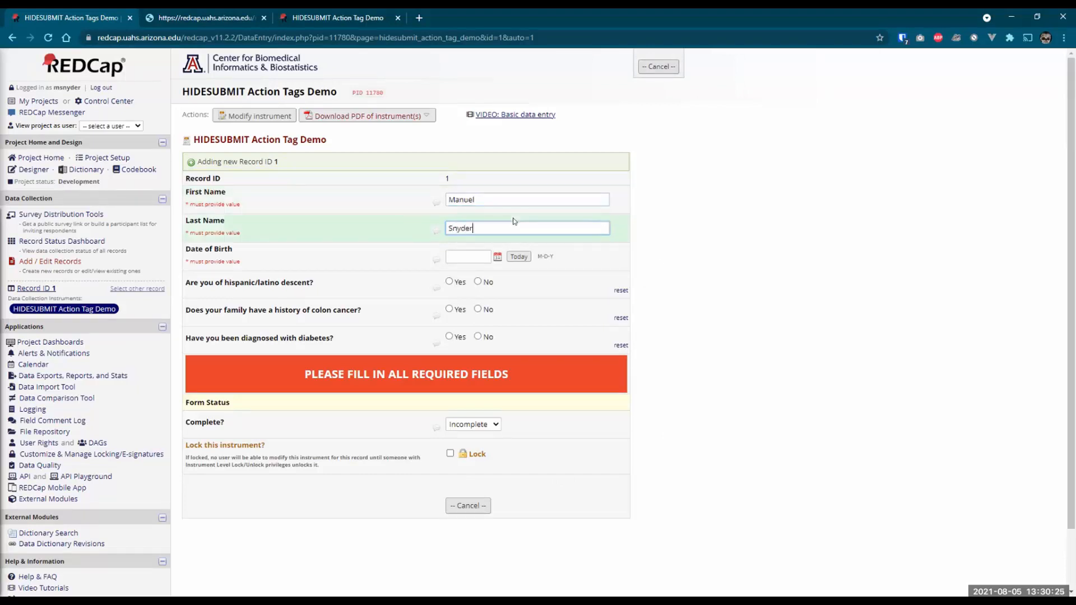
key("Tab")
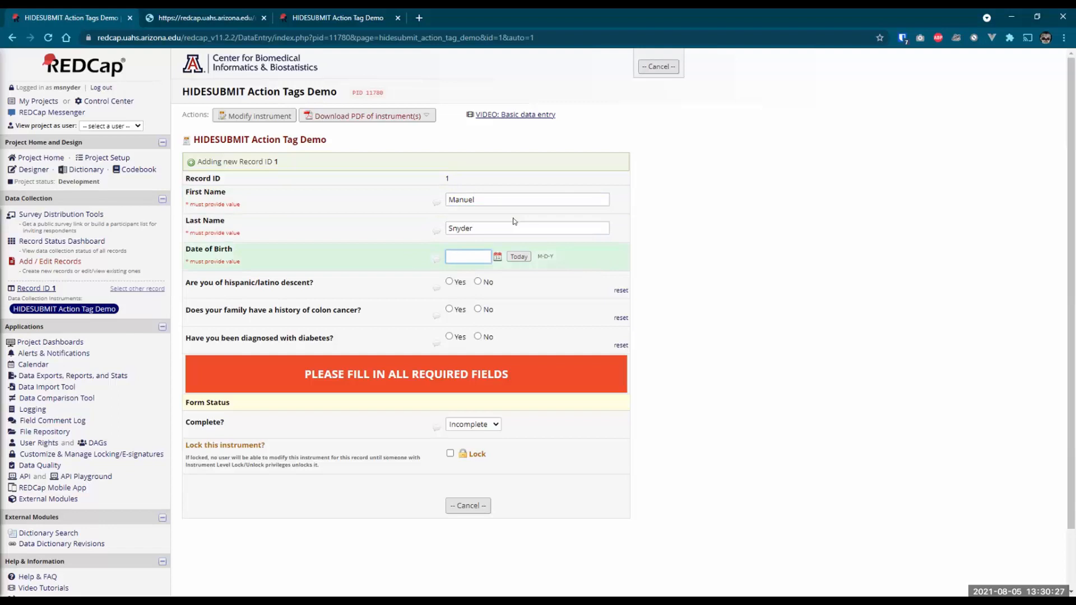
left_click(511, 259)
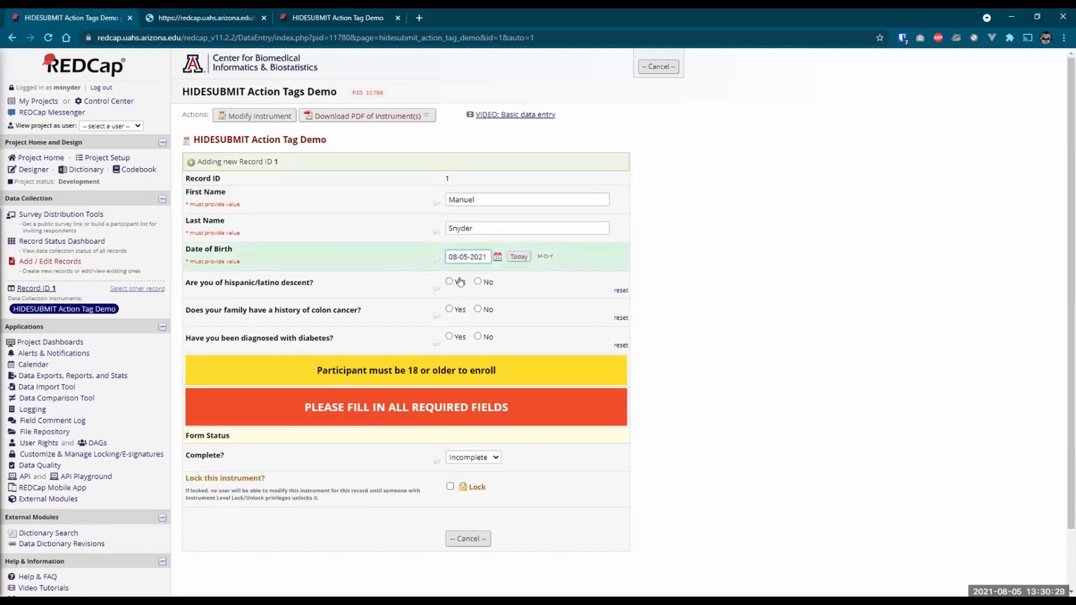
key("BackSpace")
type("0")
- Answer Yes to all three questions, then toggle the birth date to today and back to 2001
left_click(449, 281)
left_click(449, 309)
left_click(449, 337)
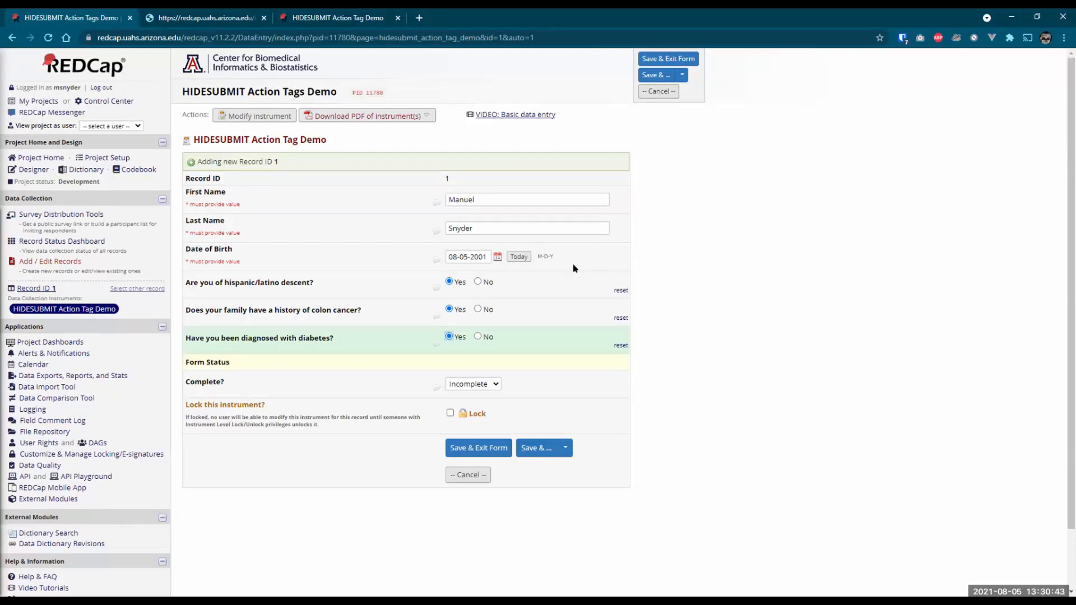
left_click(518, 258)
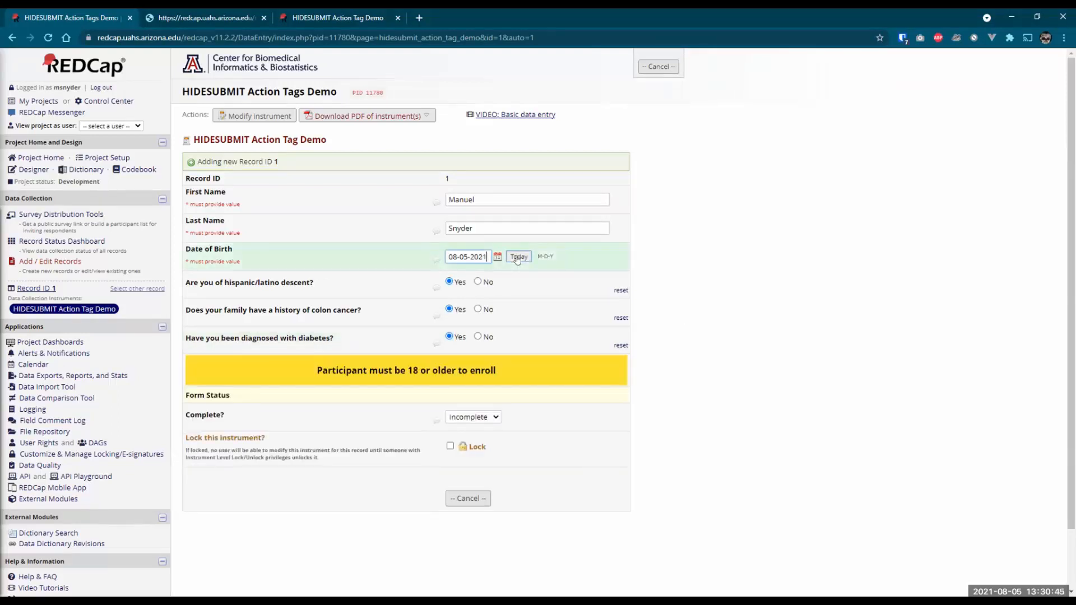
left_click(484, 256)
key("Tab")
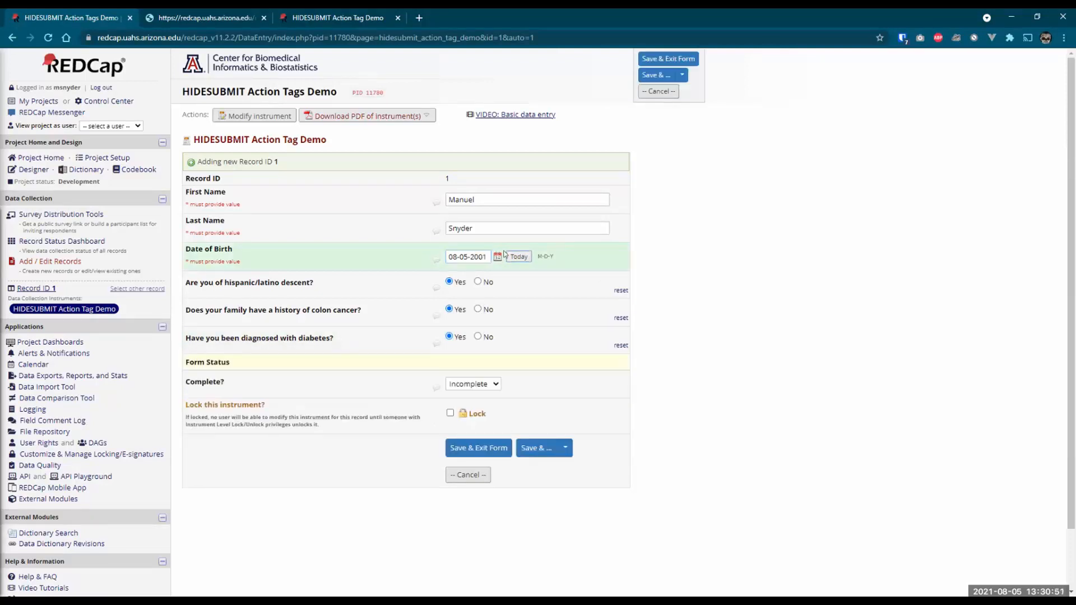